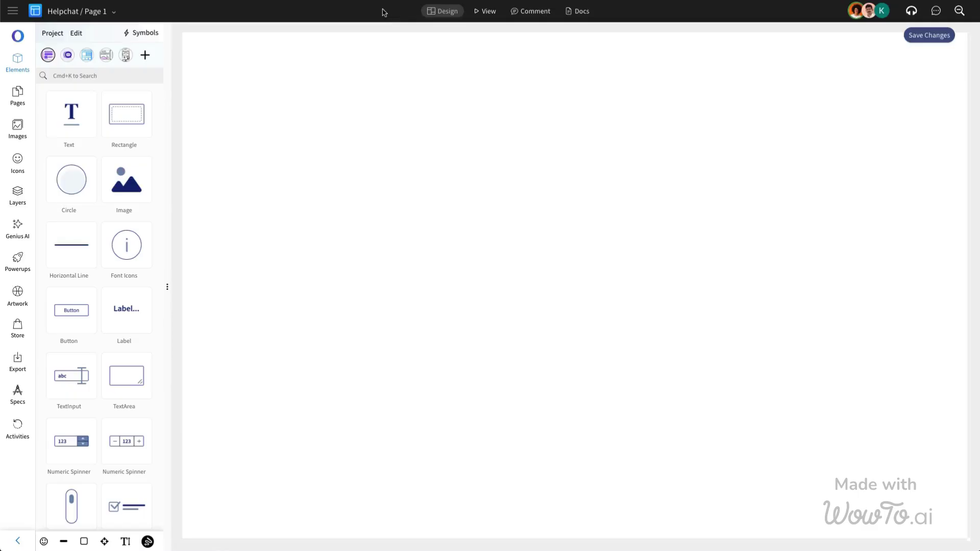
# Load the Chat Widget element pack and collapse its categories
pyautogui.click(146, 55)
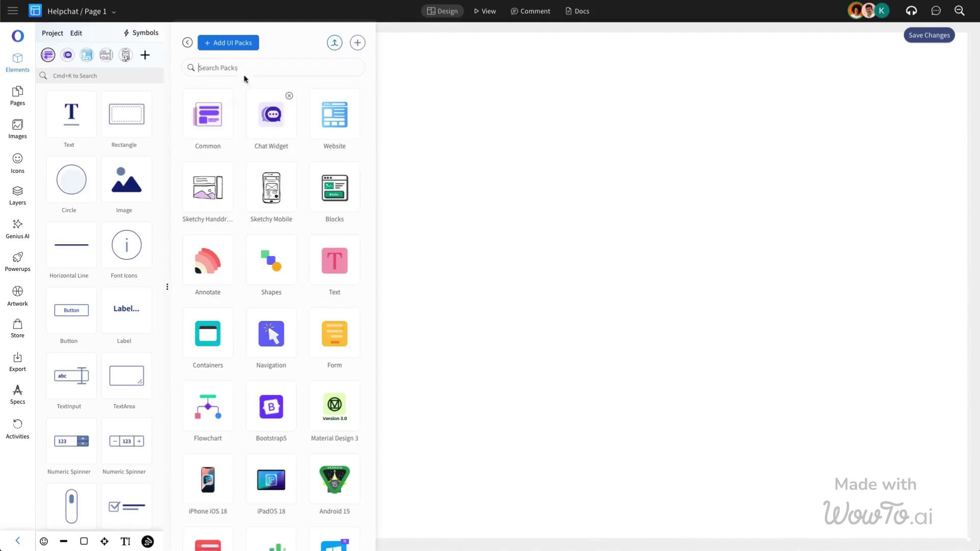
pyautogui.click(283, 131)
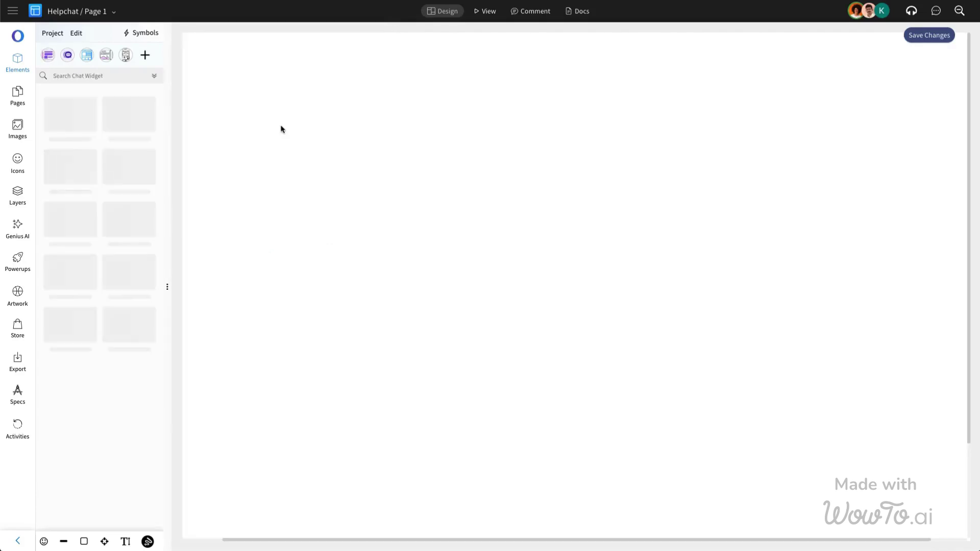
pyautogui.click(156, 78)
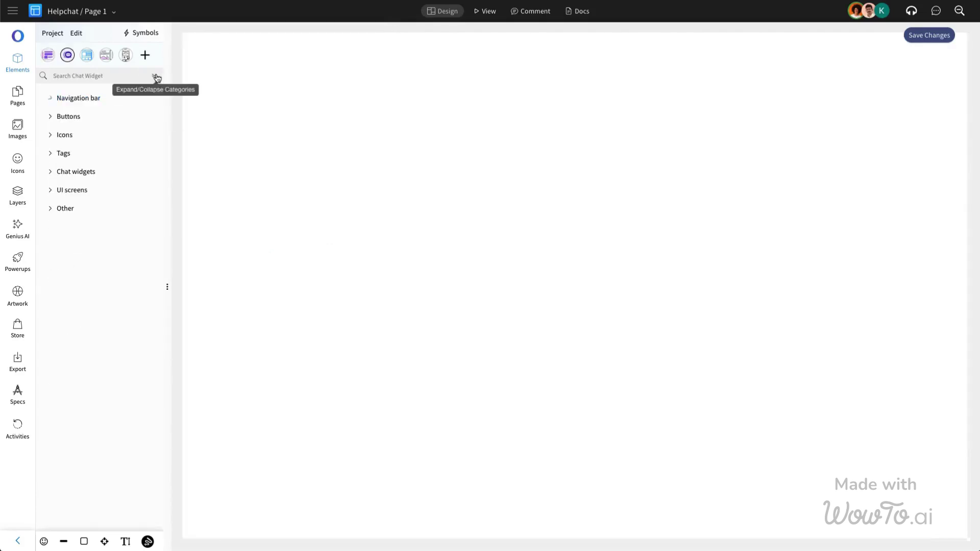
# Expand the Navigation bar, Buttons, Icons, Tags, Chat widgets and UI screens categories
pyautogui.click(80, 100)
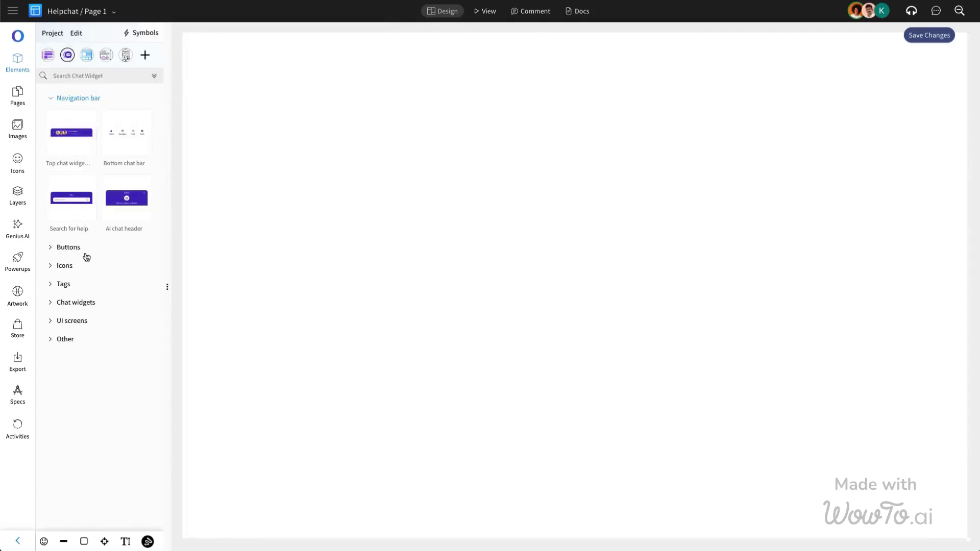
pyautogui.click(87, 249)
pyautogui.scroll(-1, 92, 256)
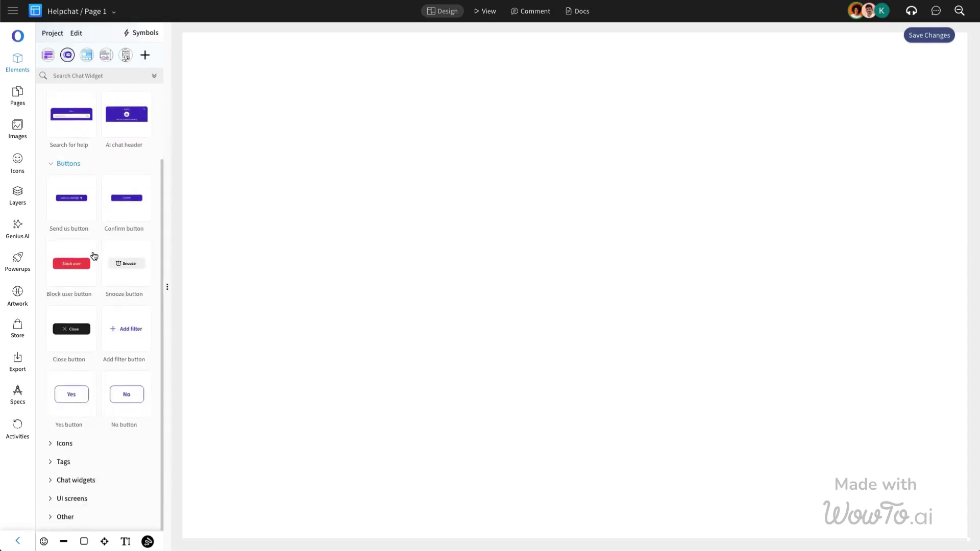
pyautogui.click(76, 445)
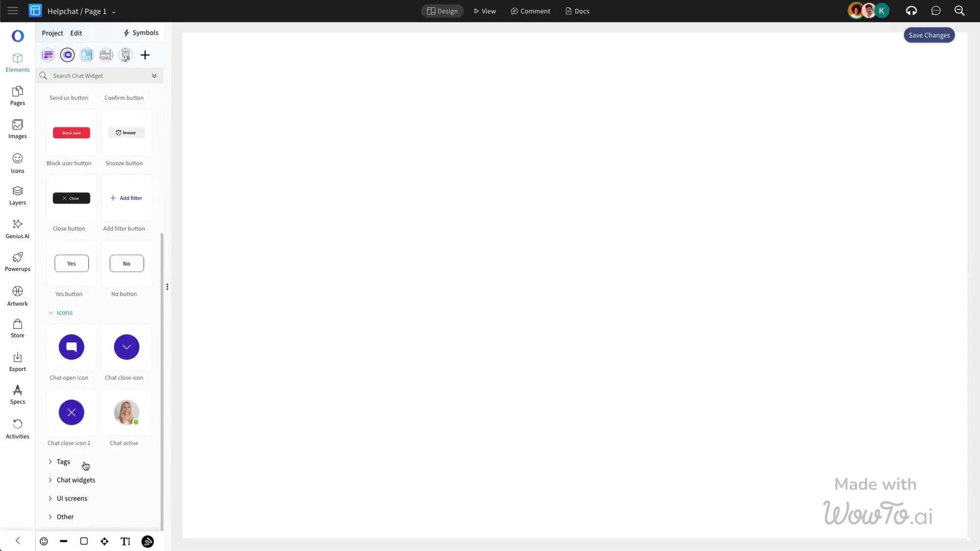
pyautogui.click(85, 464)
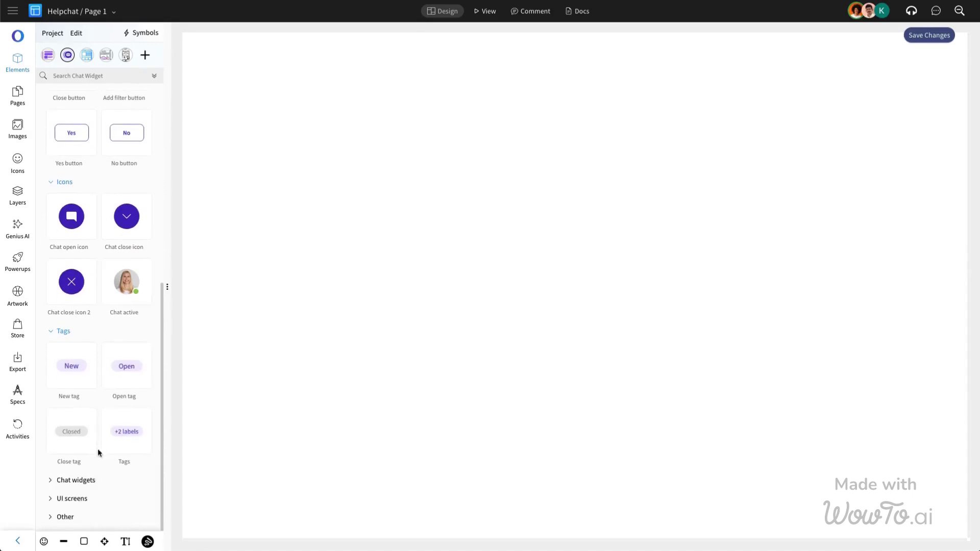
pyautogui.click(88, 481)
pyautogui.scroll(-2, 89, 479)
pyautogui.scroll(-2, 89, 479)
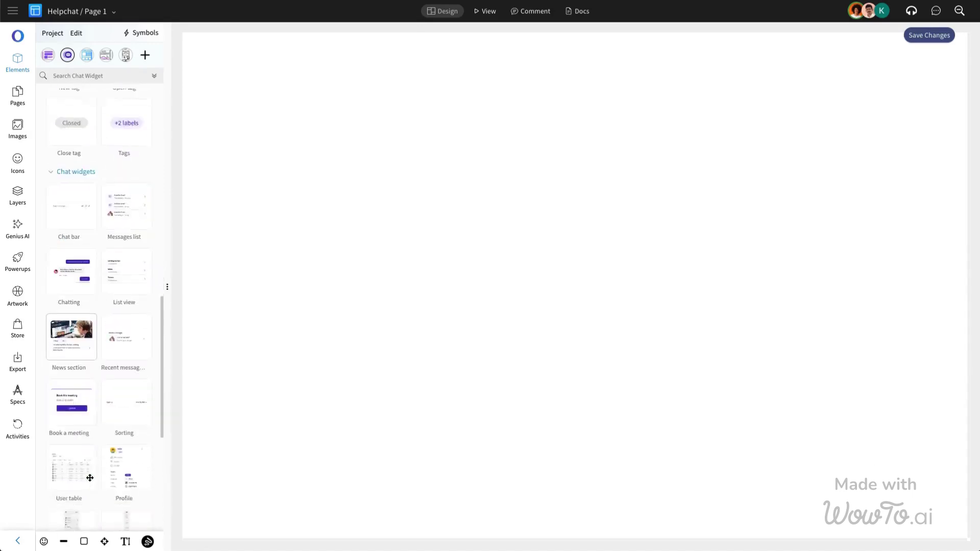
pyautogui.scroll(-2, 90, 476)
pyautogui.scroll(-2, 89, 476)
pyautogui.scroll(-1, 89, 474)
pyautogui.click(81, 498)
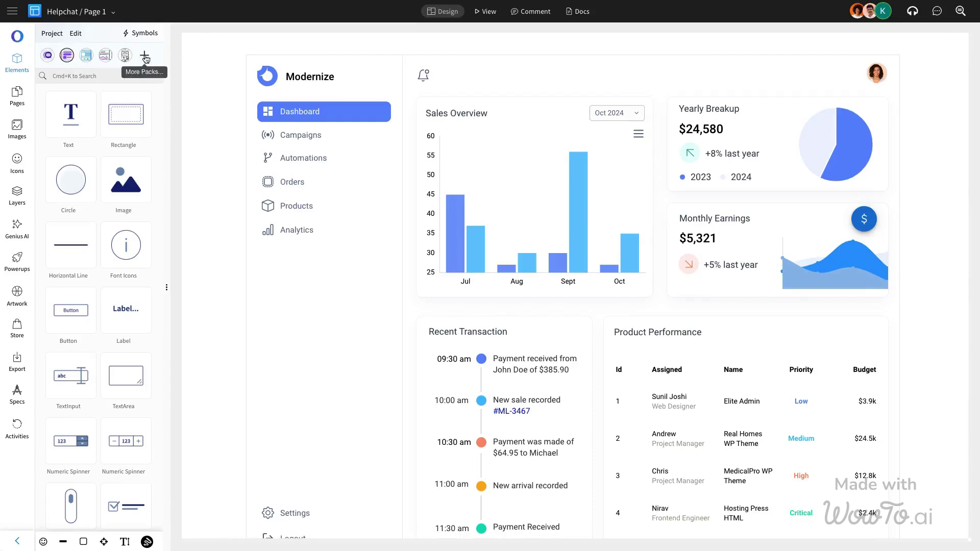
# Load the Chat Widget pack and drag its Home screen onto the dashboard's right side
pyautogui.click(145, 55)
pyautogui.click(268, 123)
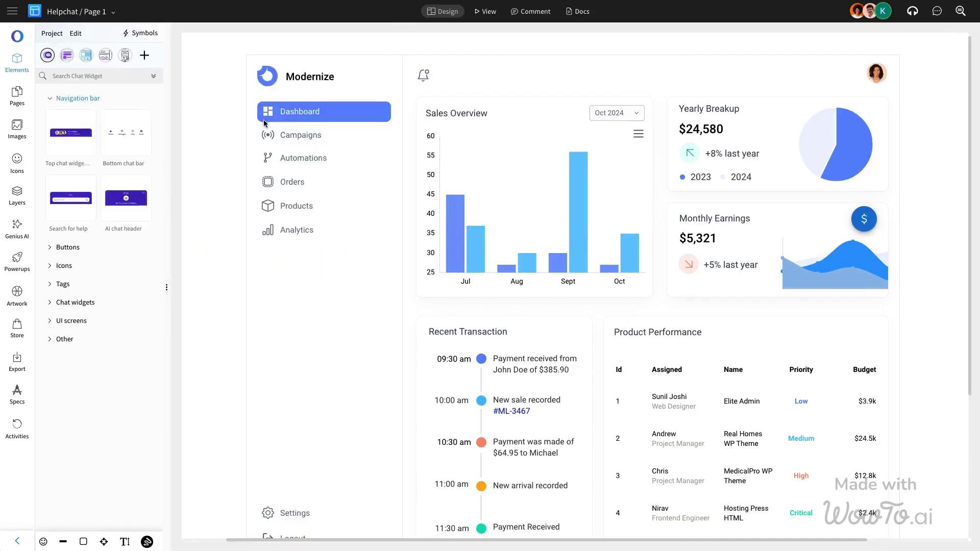
pyautogui.click(71, 190)
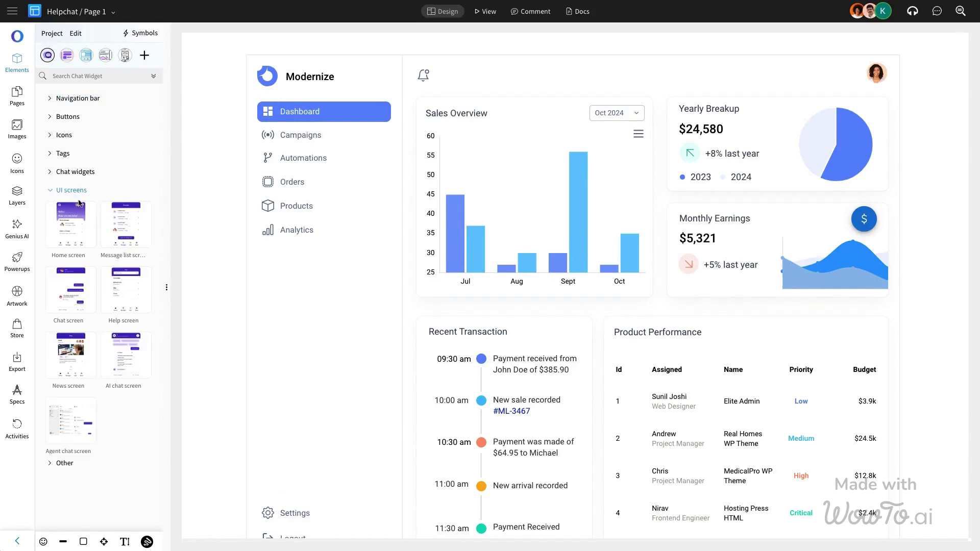
pyautogui.moveTo(69, 230); pyautogui.dragTo(832, 435)
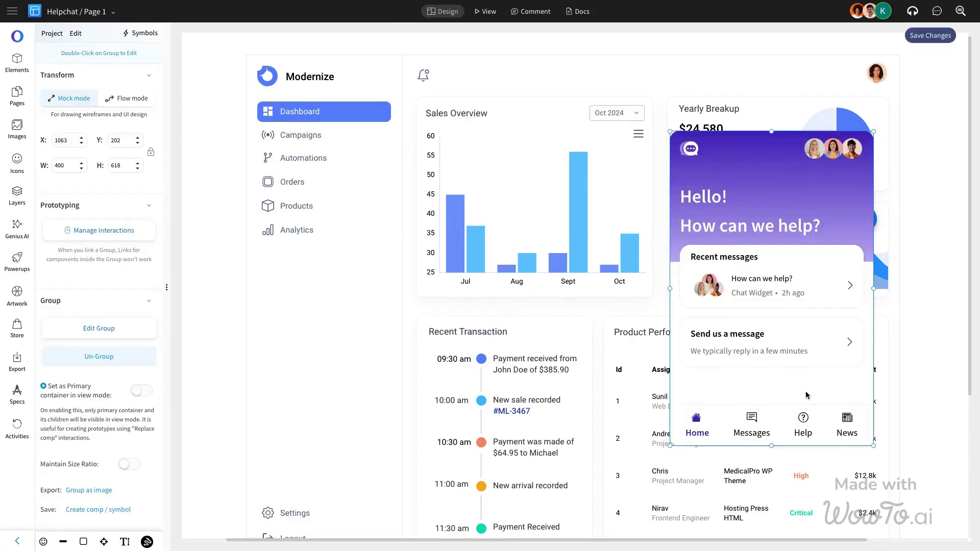
# Paste a soft box-shadow into the widget group's Custom CSS
pyautogui.doubleClick(807, 395)
pyautogui.write('box-shadow:')
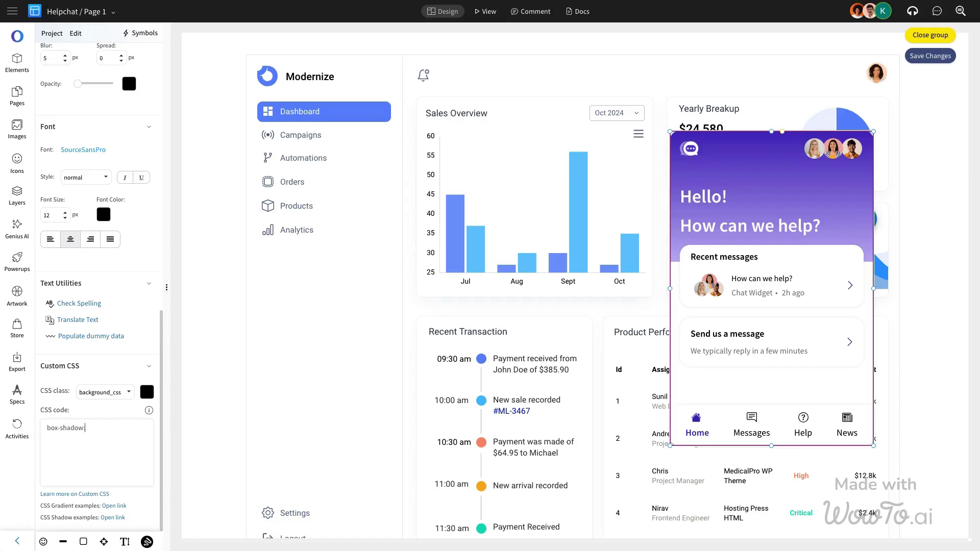
pyautogui.write('rgba(100, 100, 111, 0.2) 0px 7px 29px 0px')
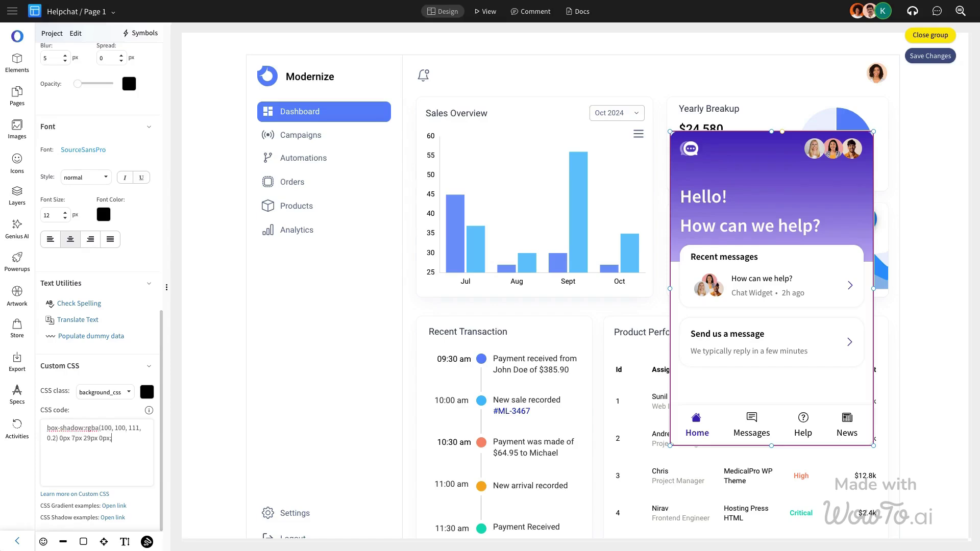
pyautogui.click(219, 392)
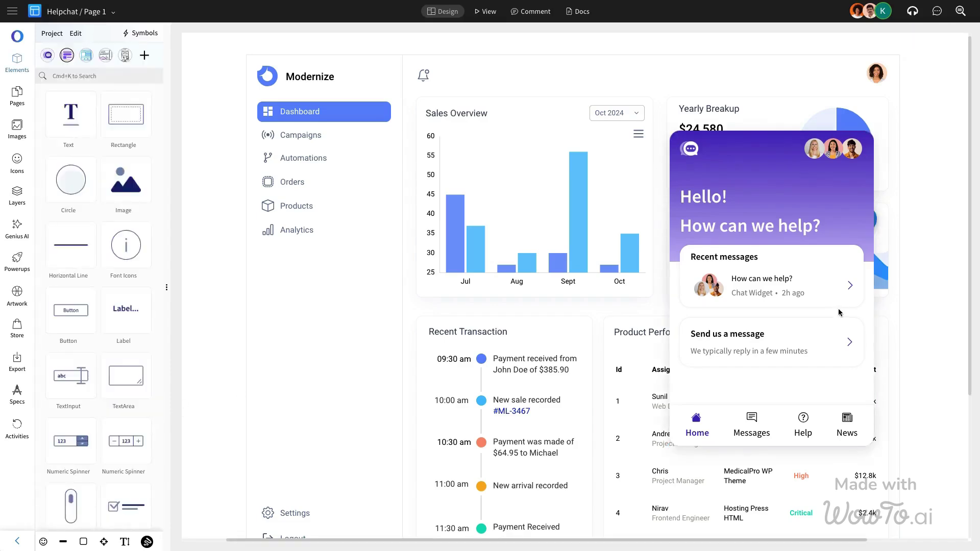
pyautogui.scroll(-3, 837, 309)
# Nudge the chat widget into place and draw a circle below it
pyautogui.moveTo(836, 309); pyautogui.dragTo(853, 386)
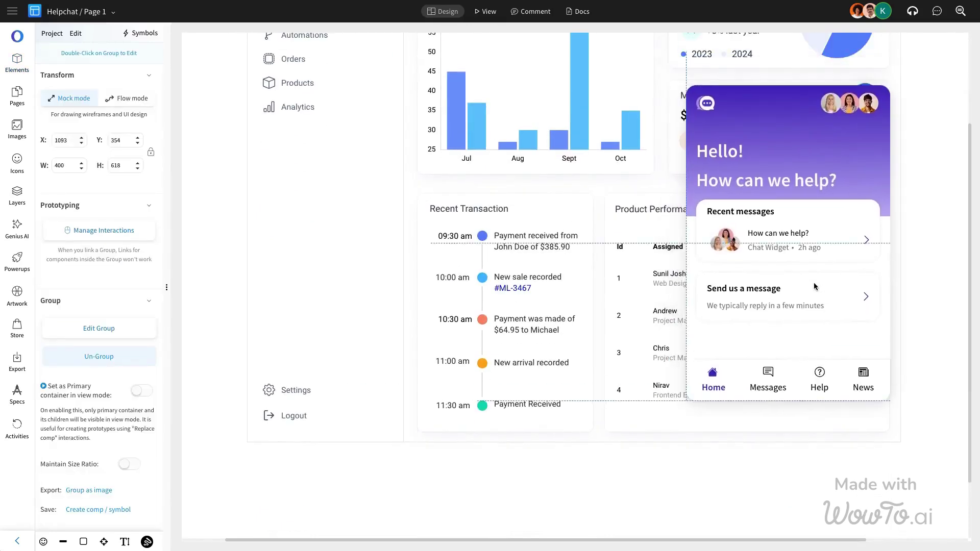
pyautogui.click(17, 62)
pyautogui.moveTo(70, 179)
pyautogui.mouseDown()
pyautogui.moveTo(831, 444)
pyautogui.moveTo(782, 410)
pyautogui.mouseUp()
pyautogui.click(840, 425)
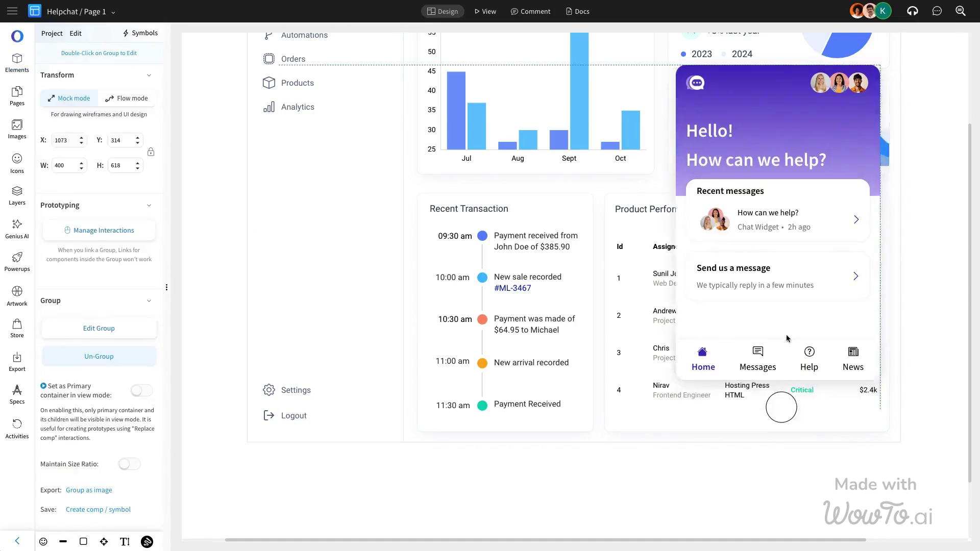
pyautogui.moveTo(851, 391); pyautogui.dragTo(840, 369)
# Move the circle to the dashboard's bottom-right corner and fill it black
pyautogui.moveTo(781, 408); pyautogui.dragTo(880, 423)
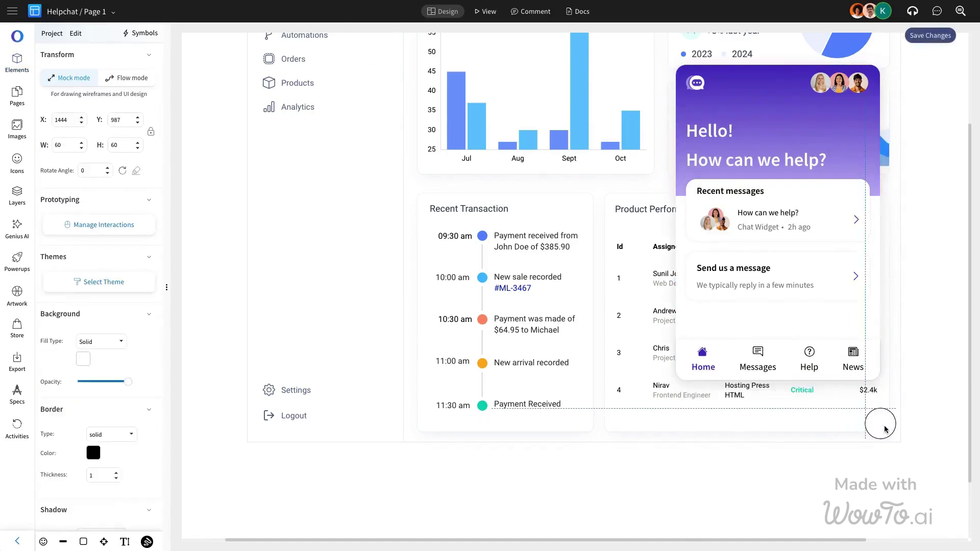
pyautogui.click(85, 362)
pyautogui.click(164, 449)
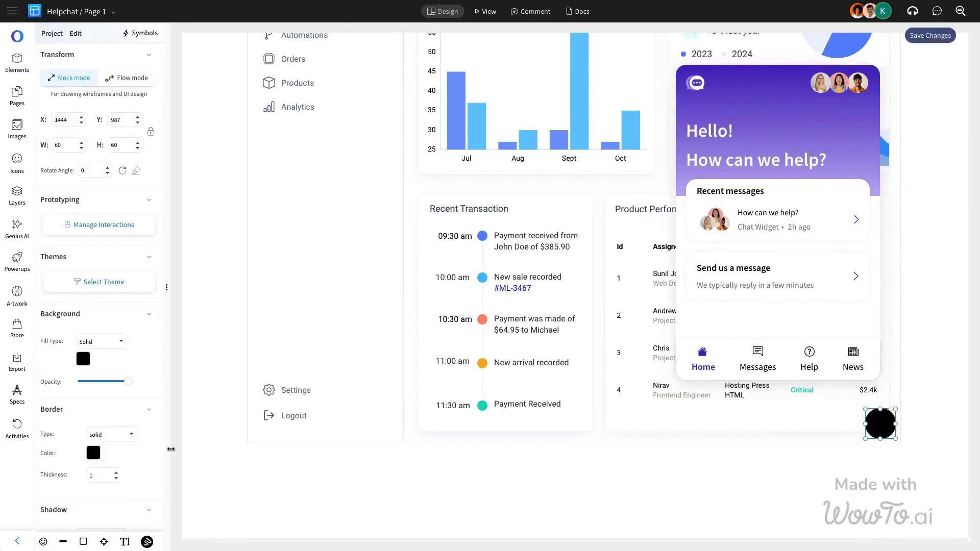
pyautogui.press('Escape')
pyautogui.moveTo(884, 428); pyautogui.dragTo(885, 424)
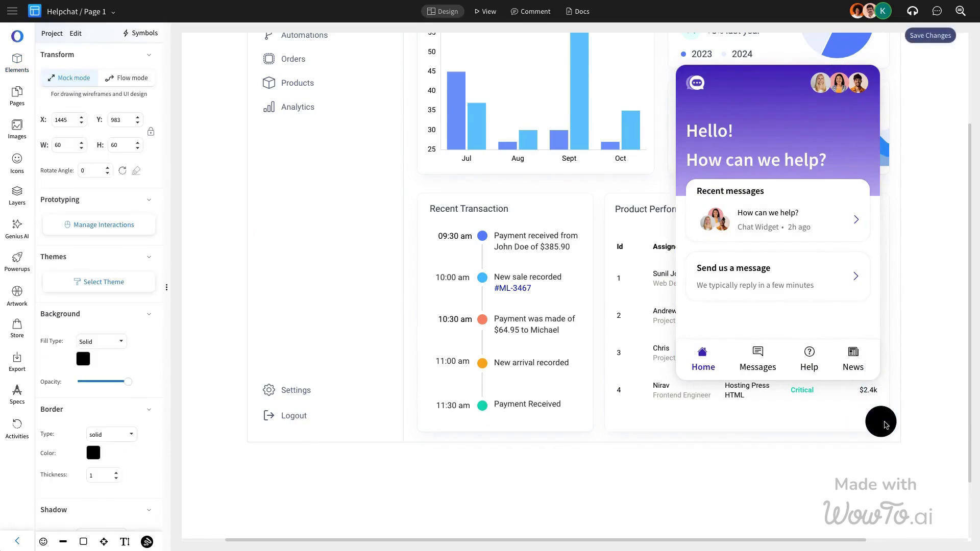
pyautogui.click(17, 163)
pyautogui.write('help')
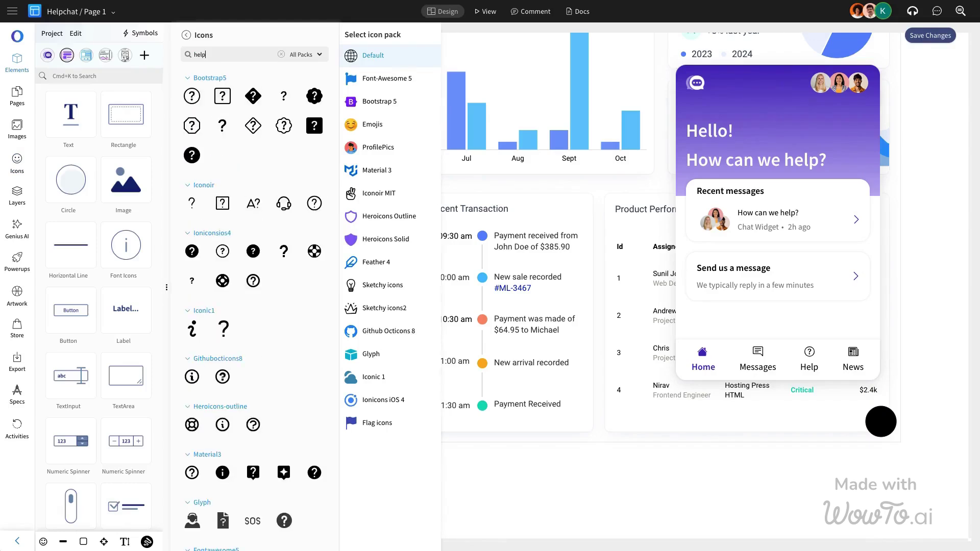
# Put a white question-mark icon on the black circle and group the two
pyautogui.click(222, 129)
pyautogui.moveTo(215, 66); pyautogui.dragTo(880, 422)
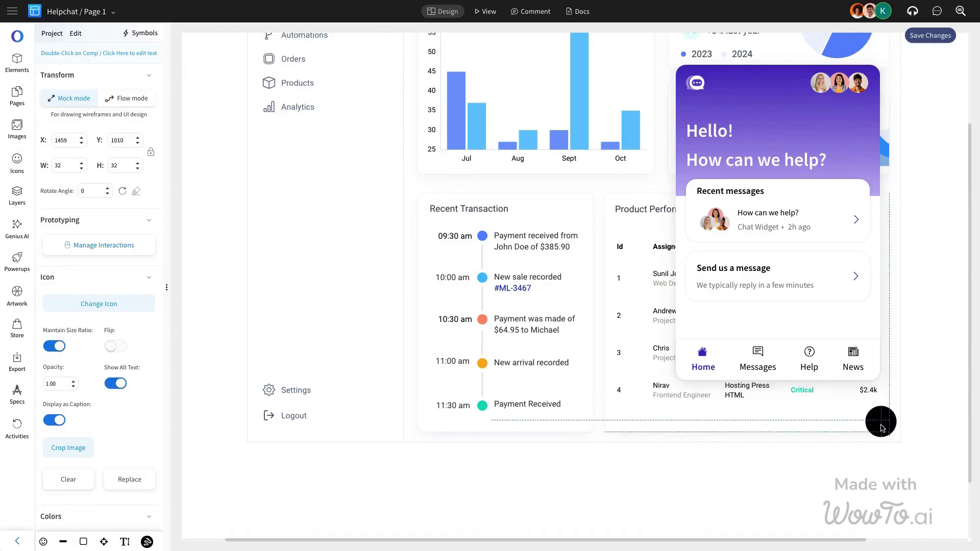
pyautogui.scroll(-3, 108, 400)
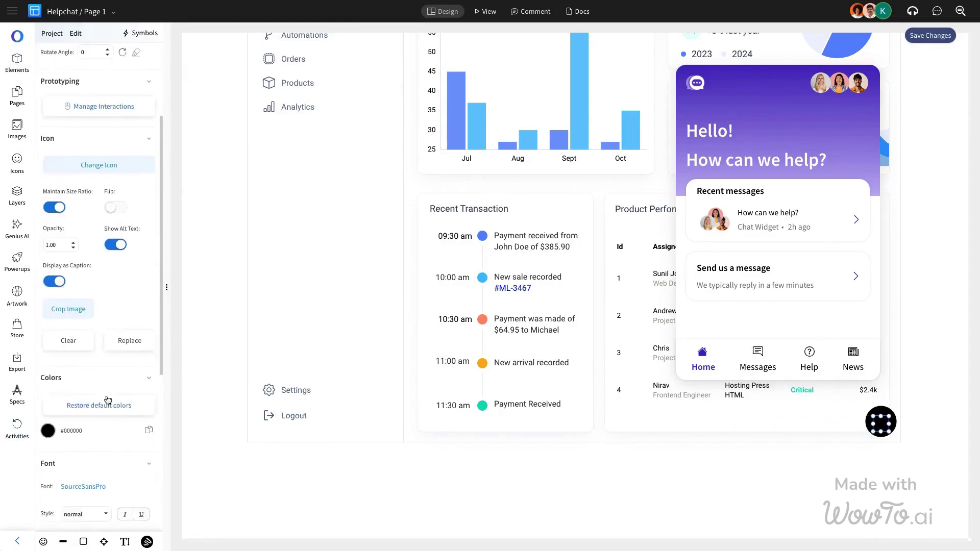
pyautogui.click(49, 430)
pyautogui.click(57, 378)
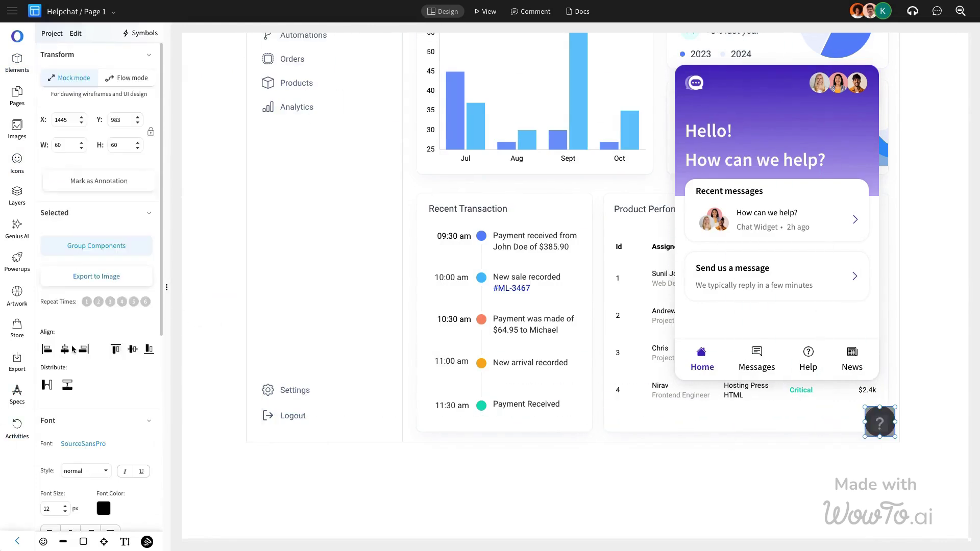
pyautogui.click(116, 245)
# Paste a copy of the help button to its right and align both buttons
pyautogui.click(882, 417)
pyautogui.hotkey('ctrl', 'v')
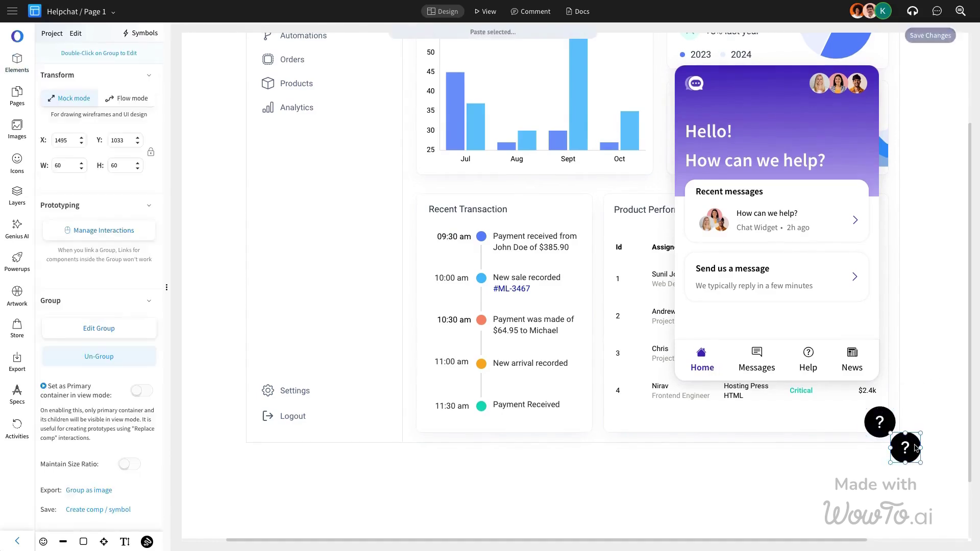
pyautogui.moveTo(883, 417); pyautogui.dragTo(926, 424)
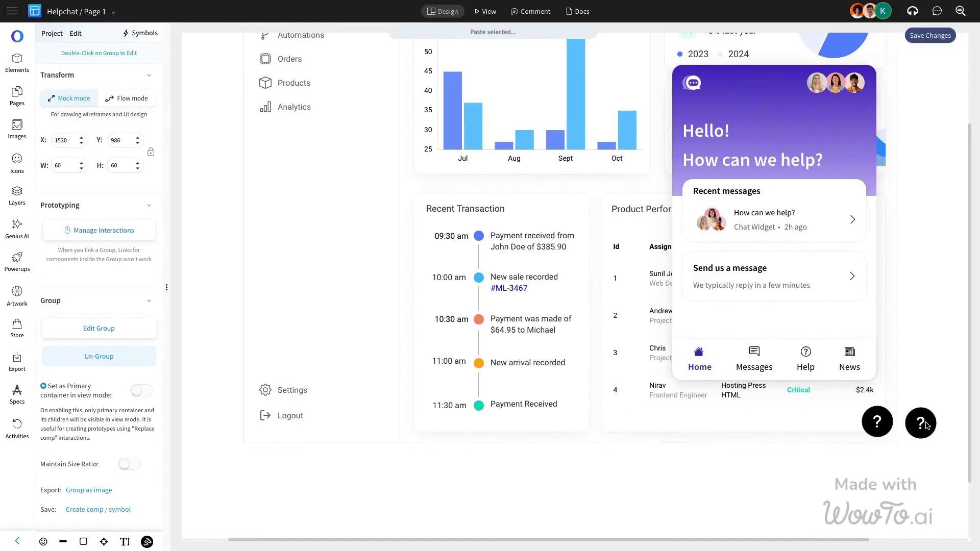
pyautogui.keyDown('shift'); pyautogui.click(880, 421); pyautogui.keyUp('shift')
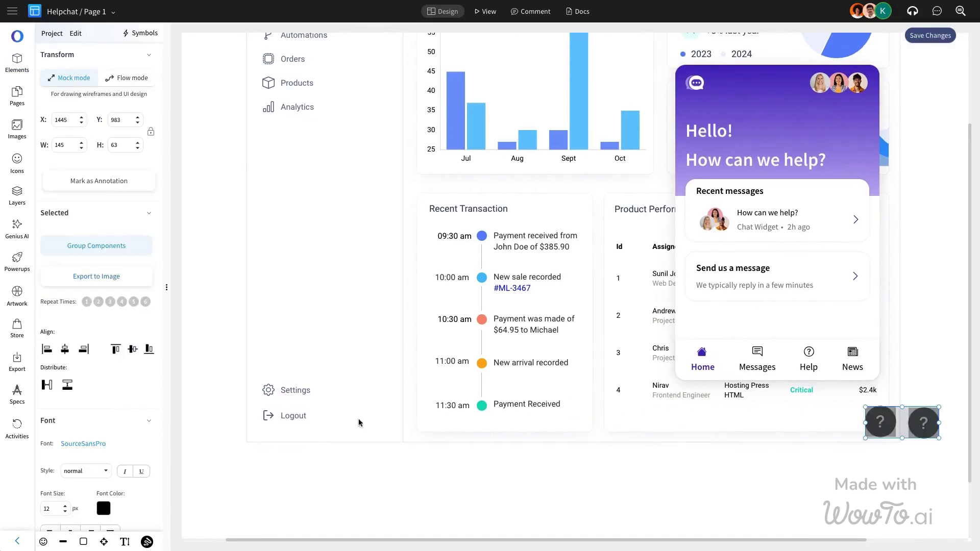
pyautogui.click(120, 352)
# Replace the copy's question-mark icon with a close X icon
pyautogui.doubleClick(924, 422)
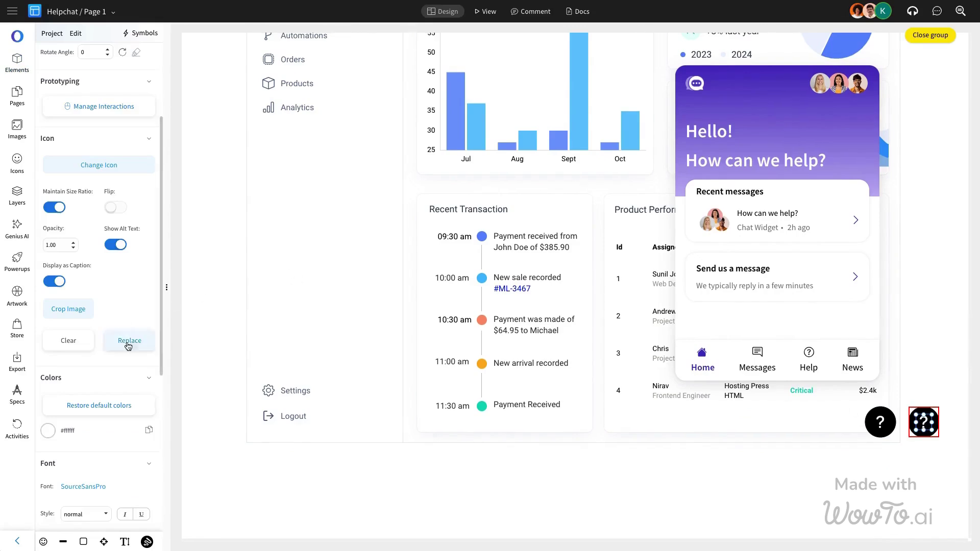
pyautogui.click(129, 340)
pyautogui.write('clos')
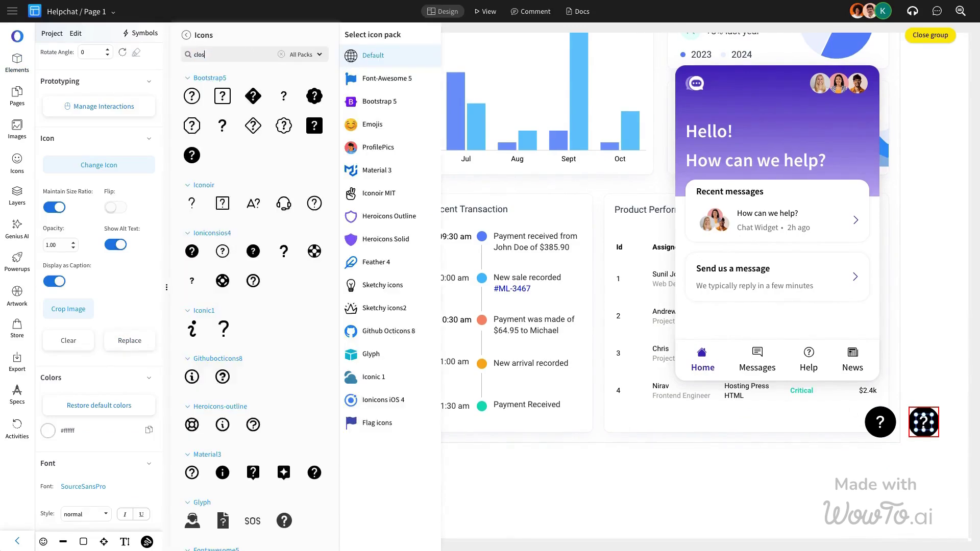
pyautogui.write('e')
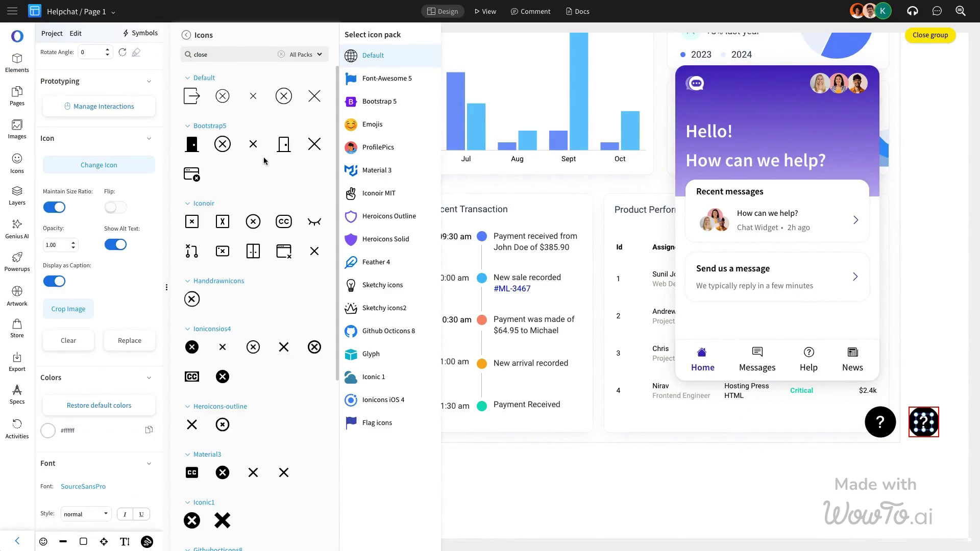
pyautogui.click(253, 145)
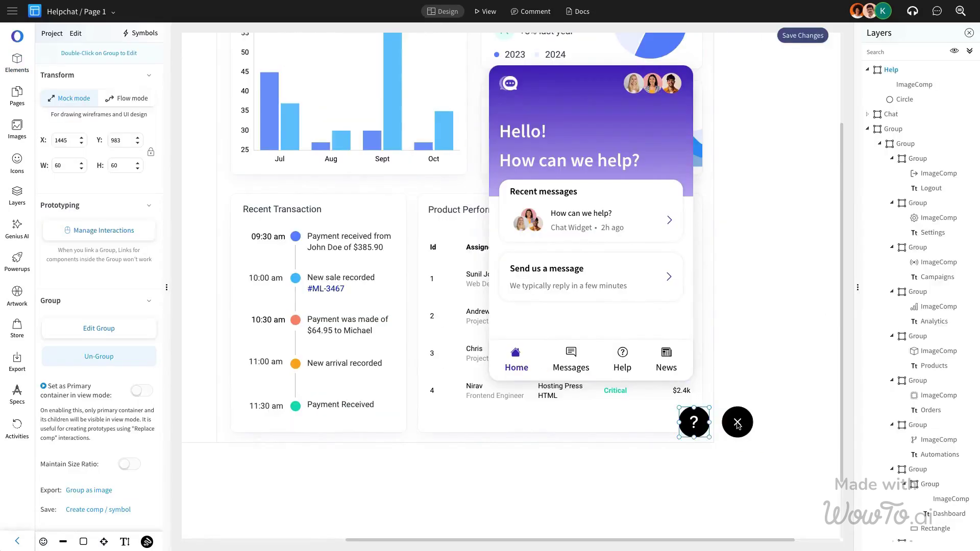
# Rename the X button's group to 'Close' in Layers
pyautogui.click(737, 423)
pyautogui.doubleClick(900, 73)
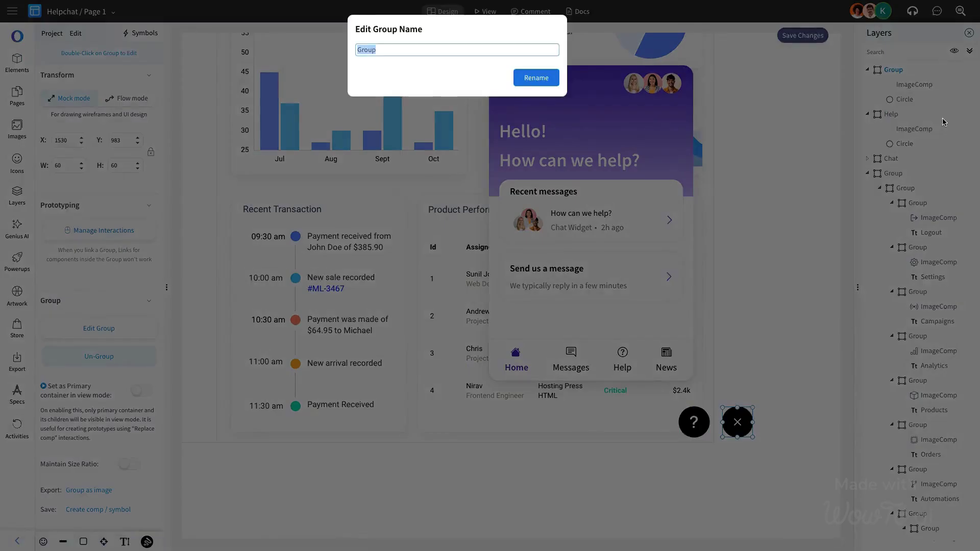
pyautogui.write('Close')
pyautogui.press('Return')
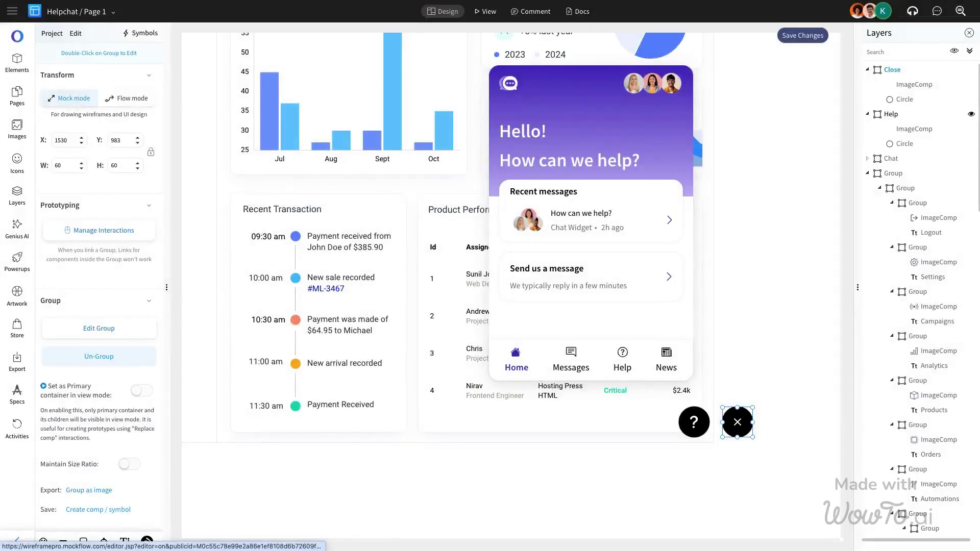
# Save the wireframe and move the chat widget right and down above the buttons
pyautogui.click(968, 32)
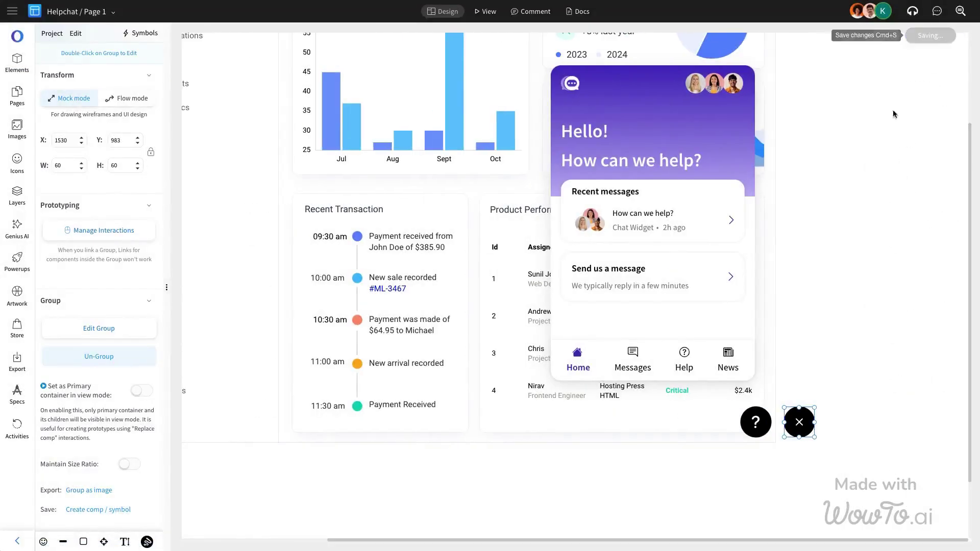
pyautogui.click(947, 36)
pyautogui.moveTo(735, 201); pyautogui.dragTo(783, 253)
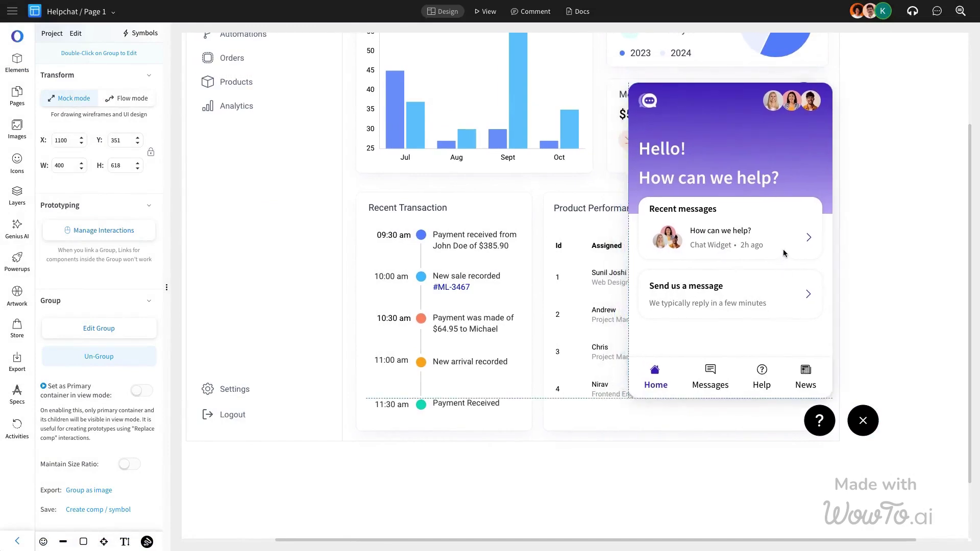
pyautogui.click(910, 238)
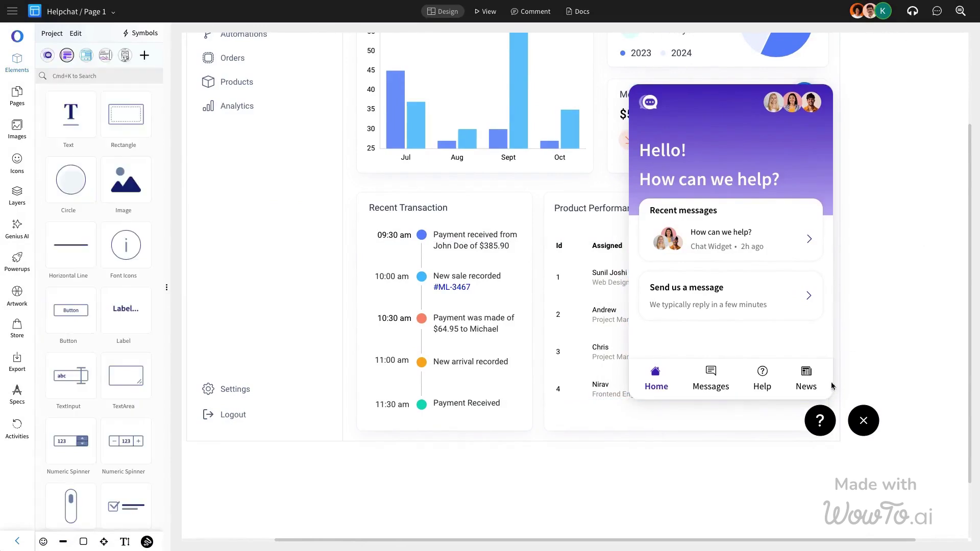
# Add an on-click Toggle Comp Visibility action for Chat to the help button
pyautogui.click(819, 421)
pyautogui.click(103, 230)
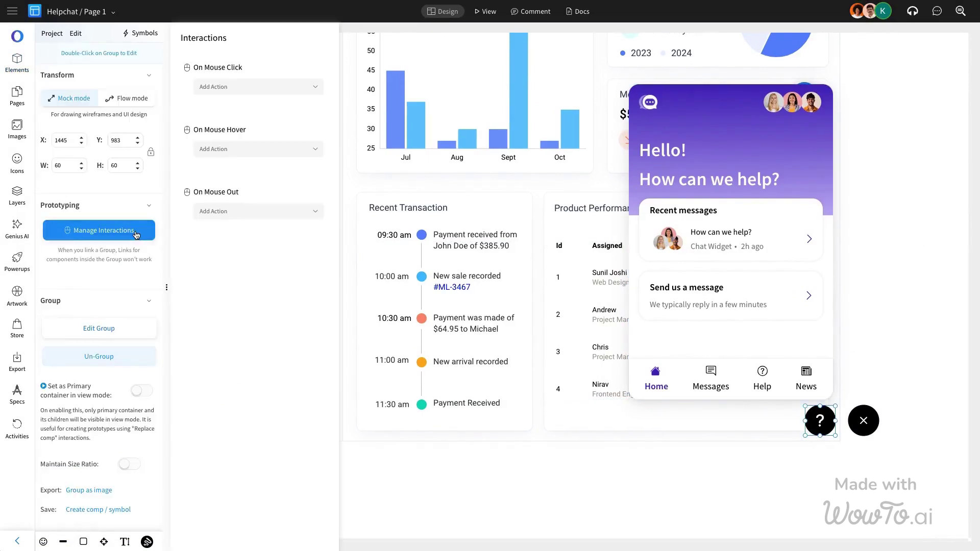
pyautogui.click(278, 90)
pyautogui.click(259, 203)
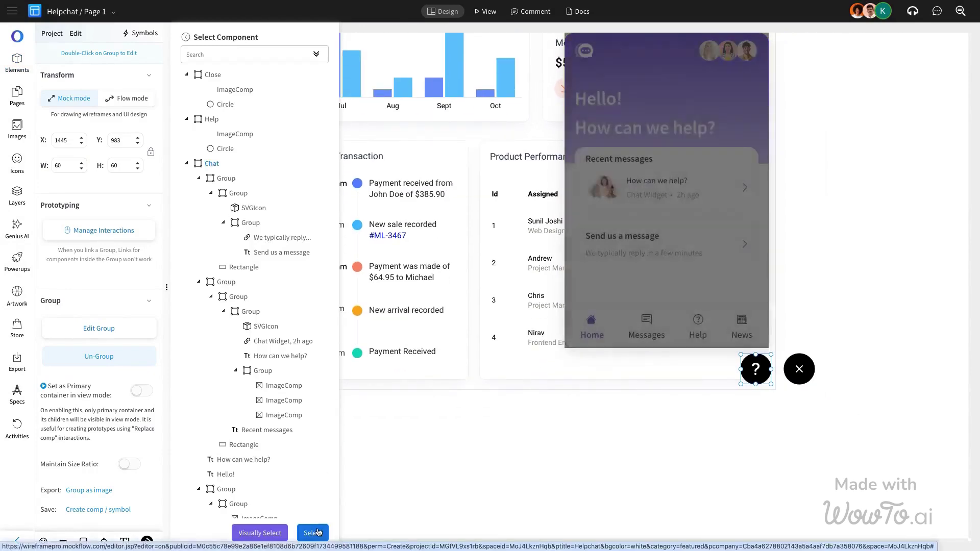
pyautogui.click(313, 531)
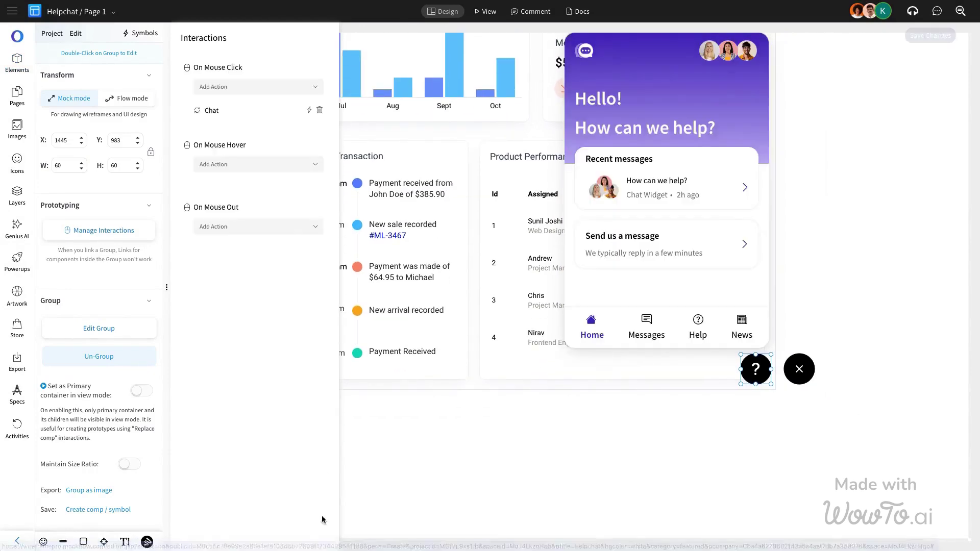
# Add a second click action replacing the Help component with Close
pyautogui.click(289, 90)
pyautogui.click(265, 221)
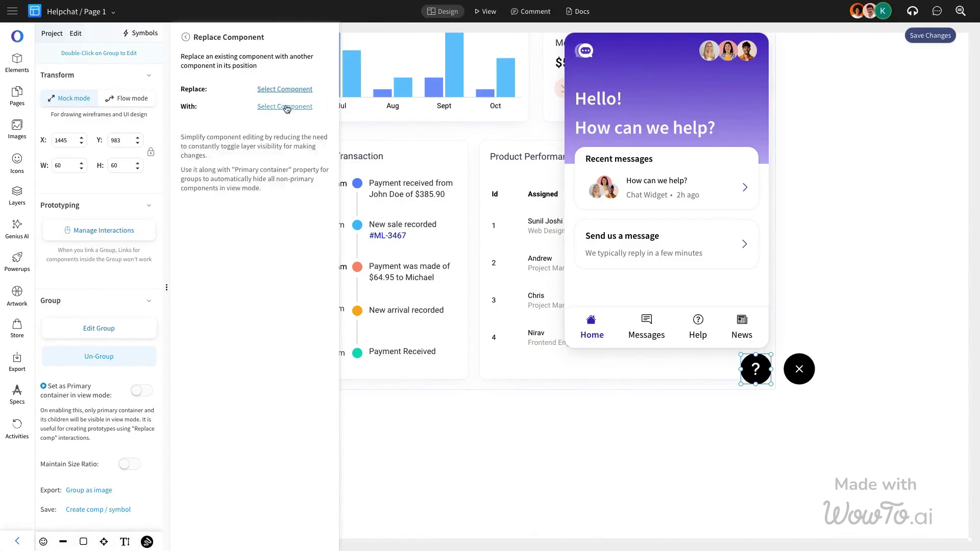
pyautogui.click(292, 89)
pyautogui.click(230, 120)
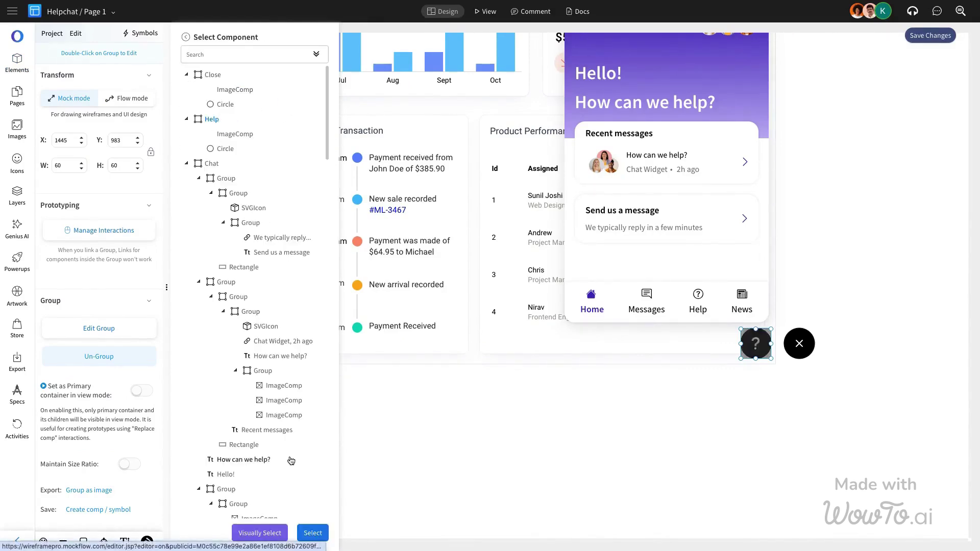
pyautogui.click(312, 534)
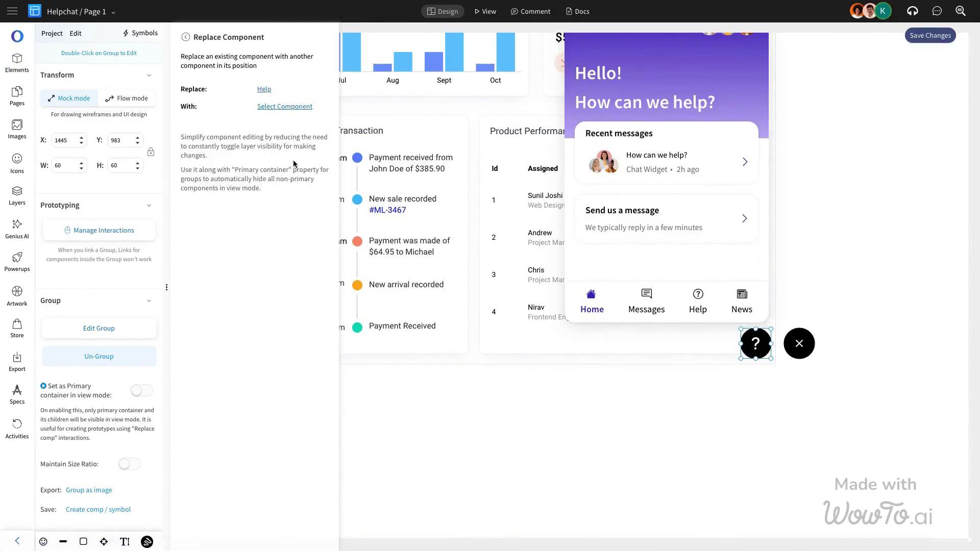
pyautogui.click(296, 111)
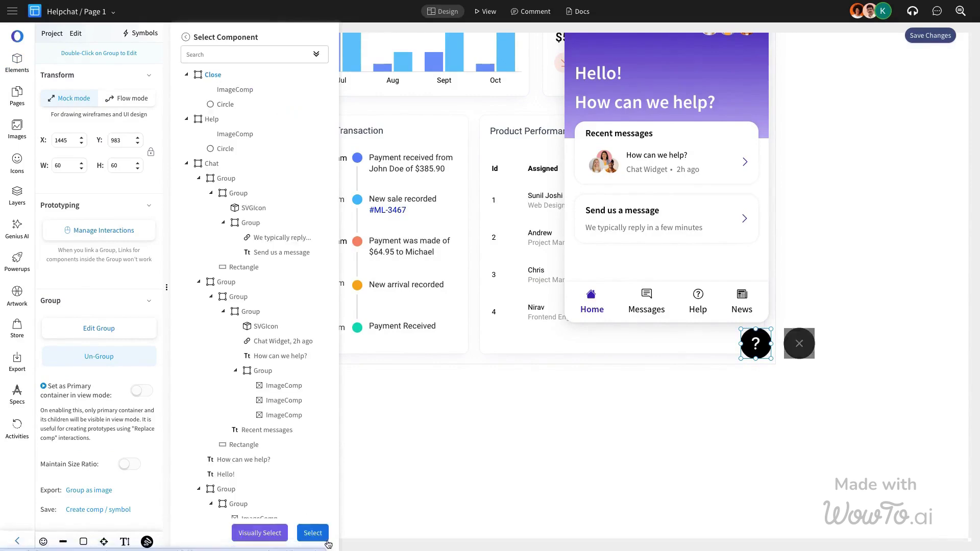
pyautogui.click(313, 532)
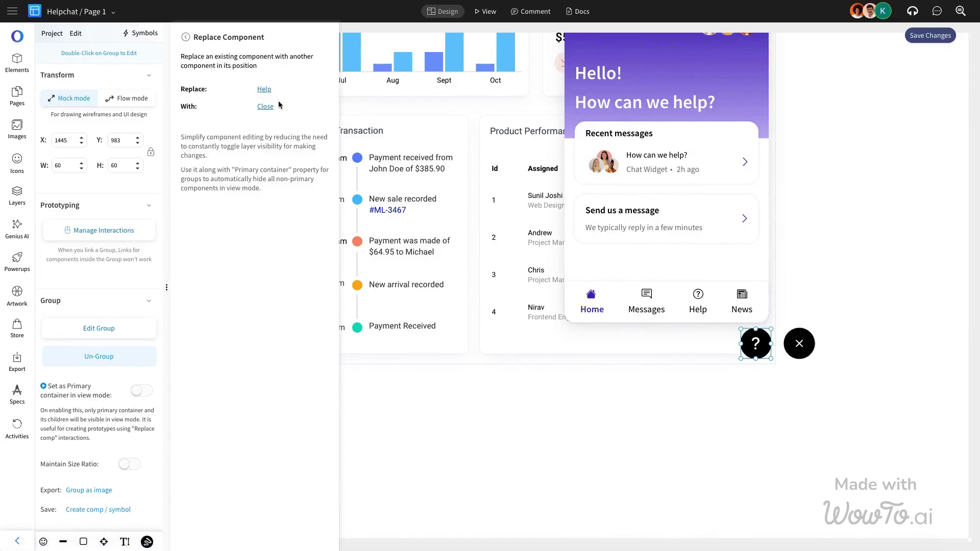
# Set the Chat toggle to Fade In and the Help-to-Close swap to Fade Out
pyautogui.click(186, 37)
pyautogui.click(310, 111)
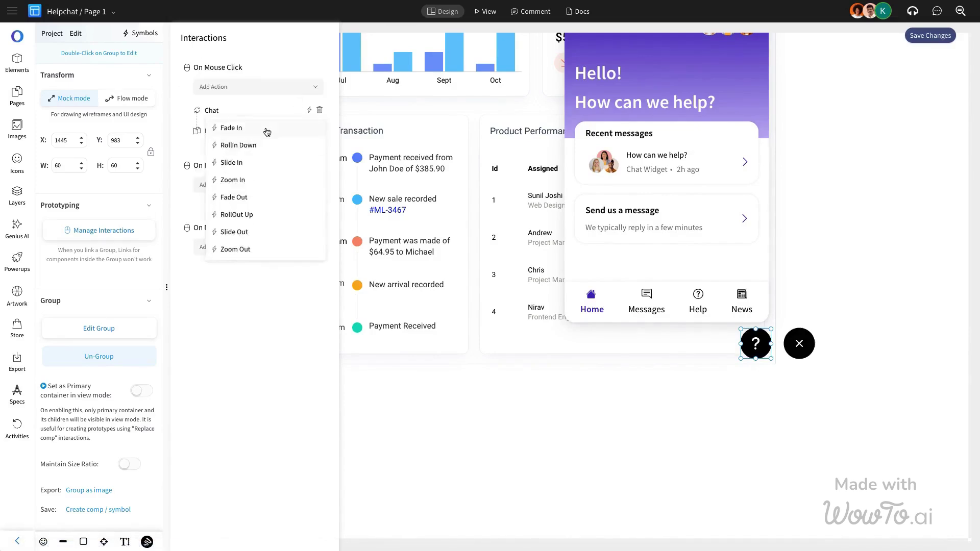
pyautogui.click(265, 131)
pyautogui.click(309, 149)
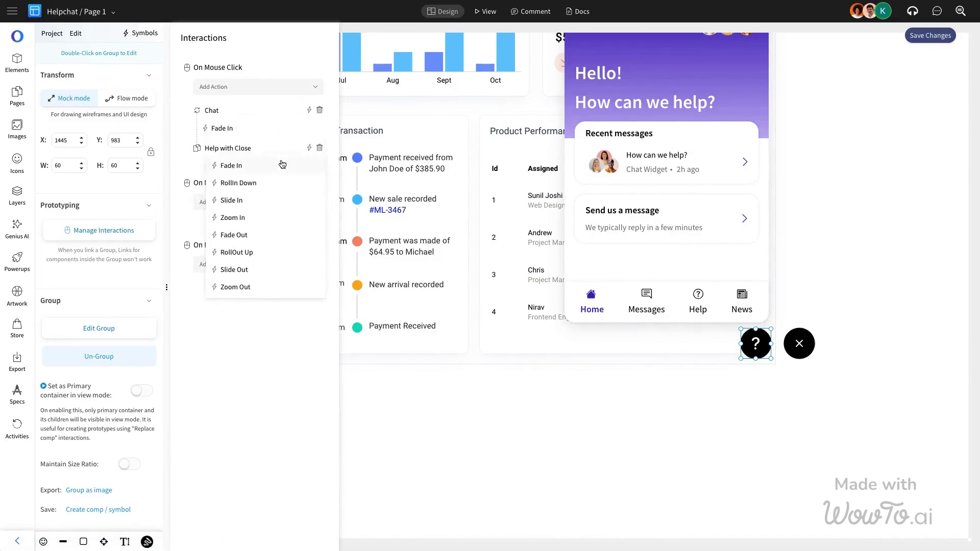
pyautogui.click(245, 234)
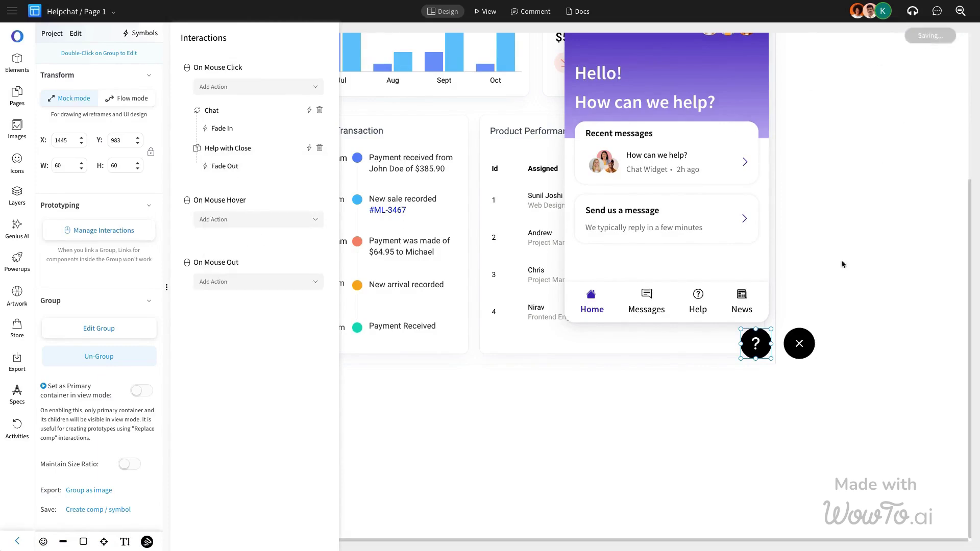
# Give the close X button an on-click Toggle Comp Visibility action for Chat
pyautogui.click(802, 339)
pyautogui.click(104, 230)
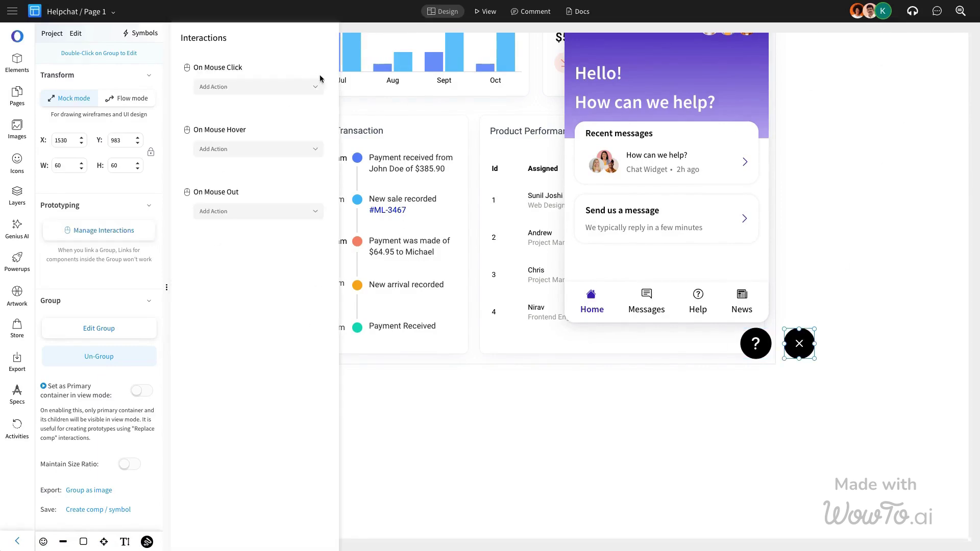
pyautogui.click(277, 90)
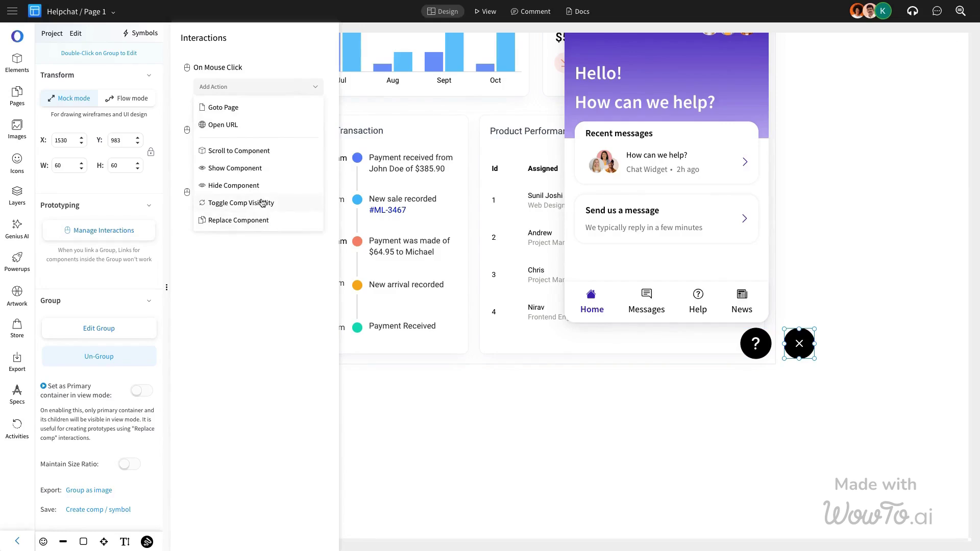
pyautogui.click(262, 203)
pyautogui.click(212, 163)
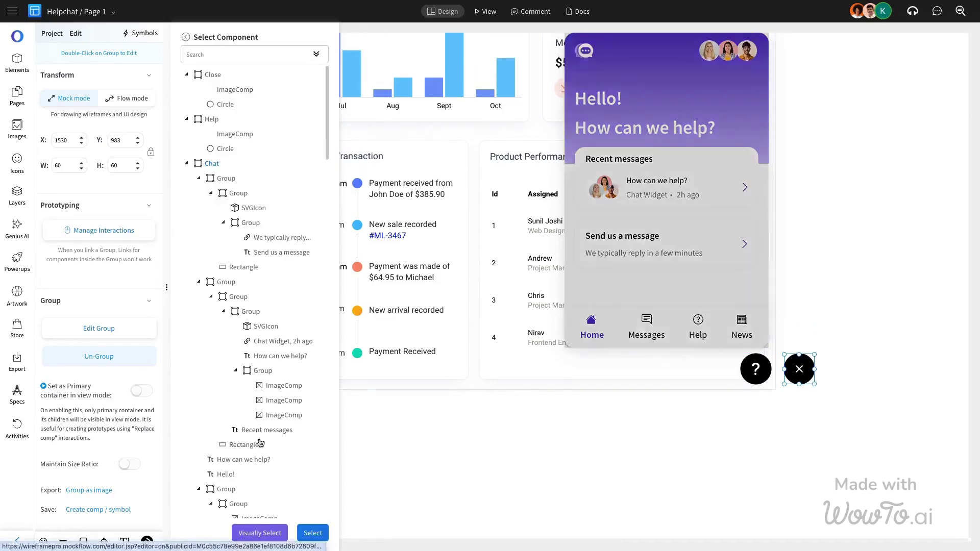
pyautogui.click(313, 532)
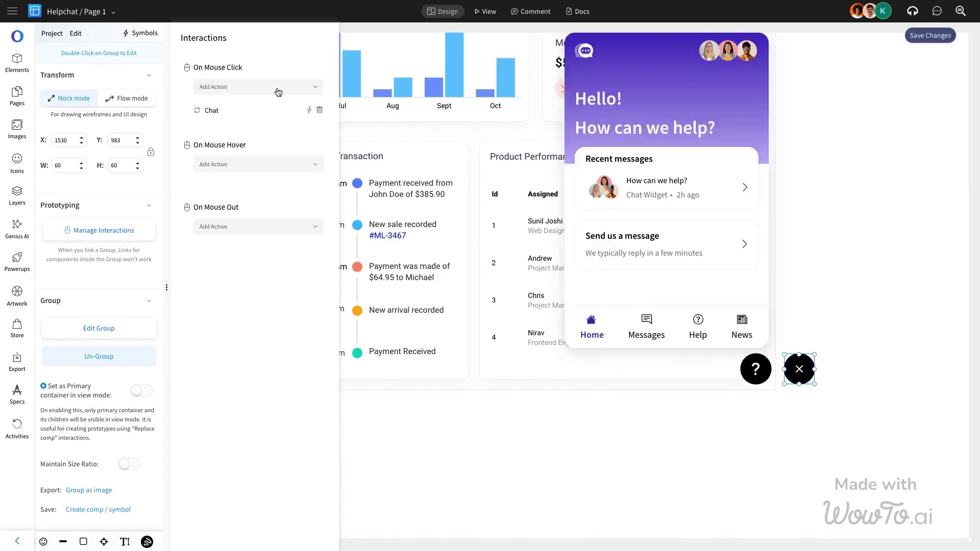
# Add a Replace Component action swapping Close for Help
pyautogui.click(278, 90)
pyautogui.click(252, 221)
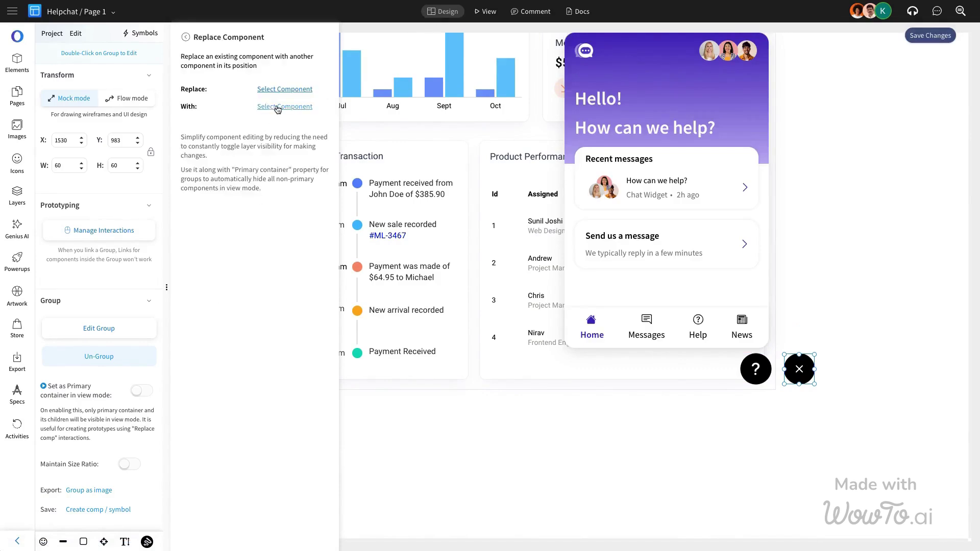
pyautogui.click(292, 89)
pyautogui.click(212, 74)
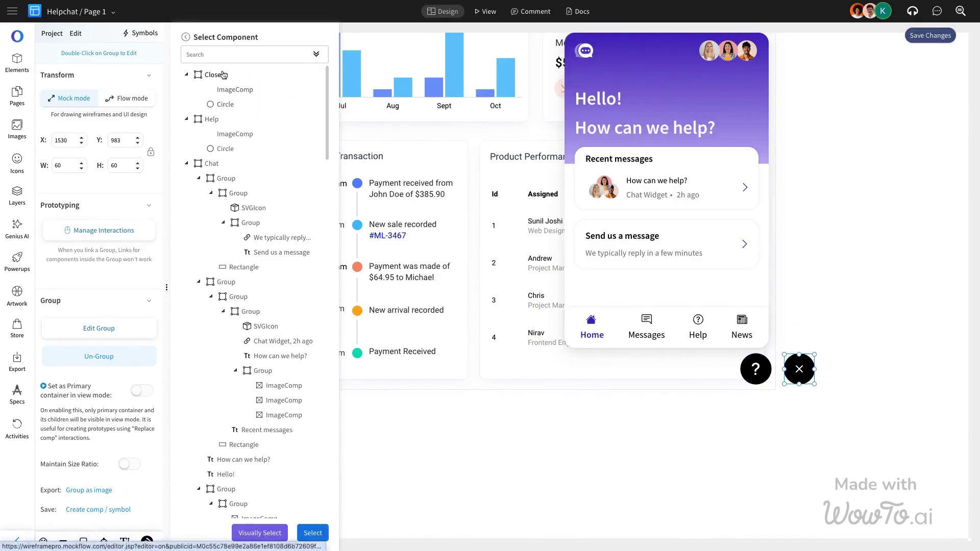
pyautogui.click(313, 534)
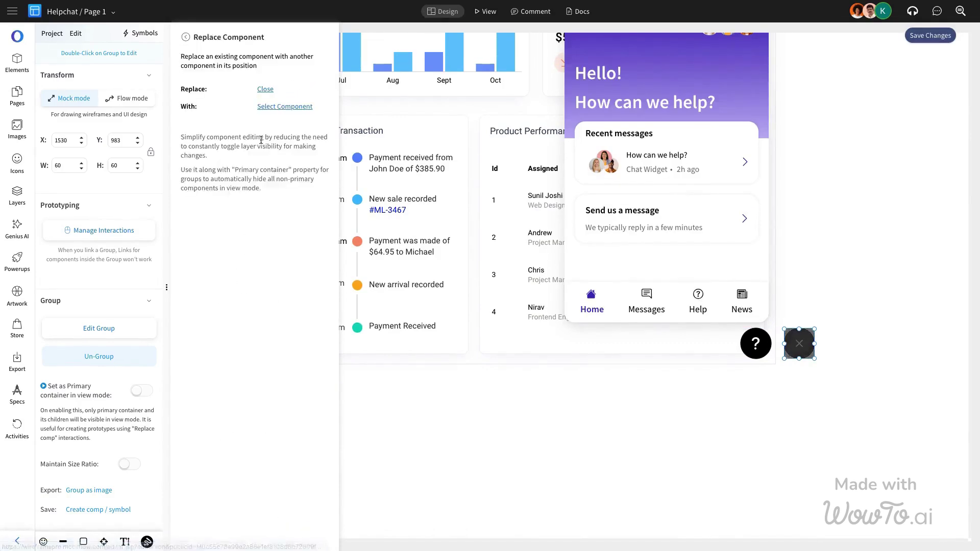
pyautogui.click(278, 108)
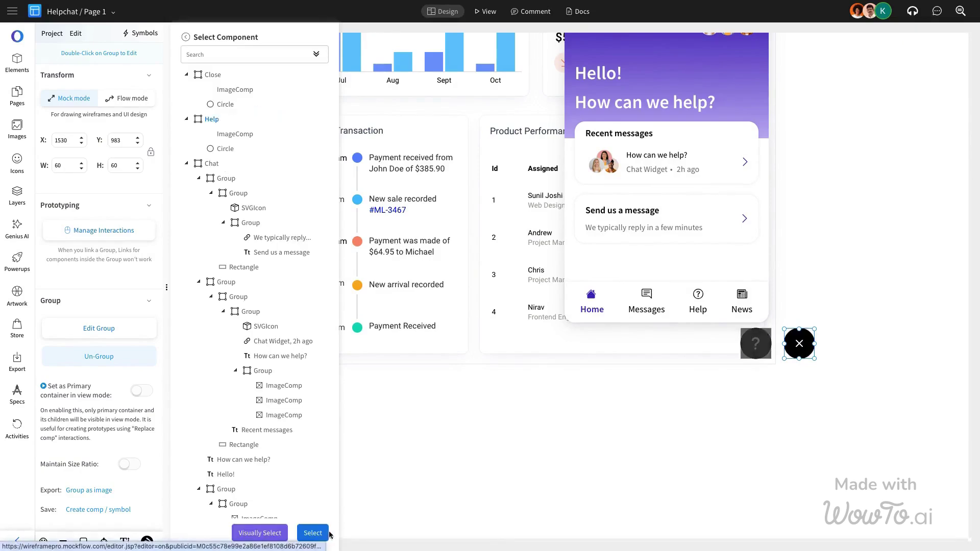
pyautogui.click(312, 532)
# Set the Close-to-Help swap to Fade Out and the Chat toggle to Fade In
pyautogui.click(185, 38)
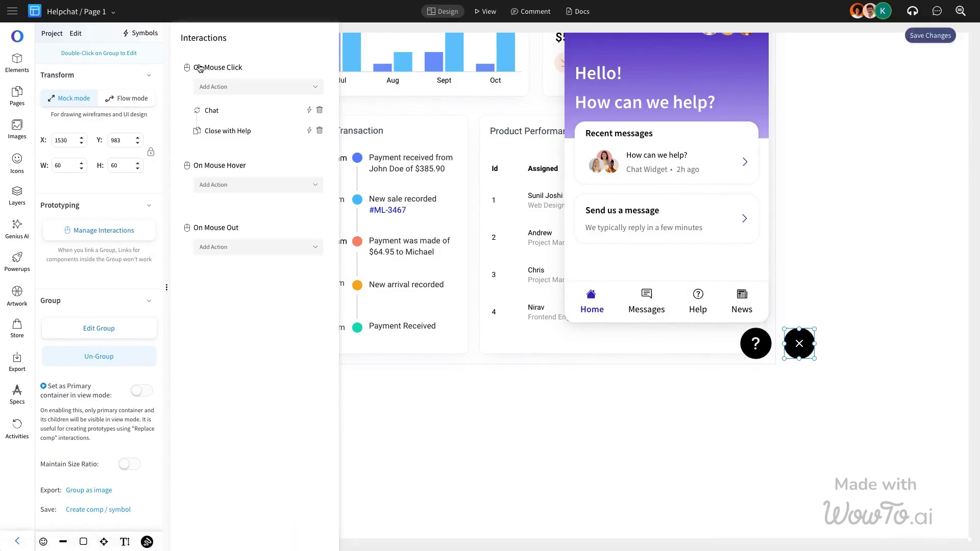
pyautogui.click(309, 131)
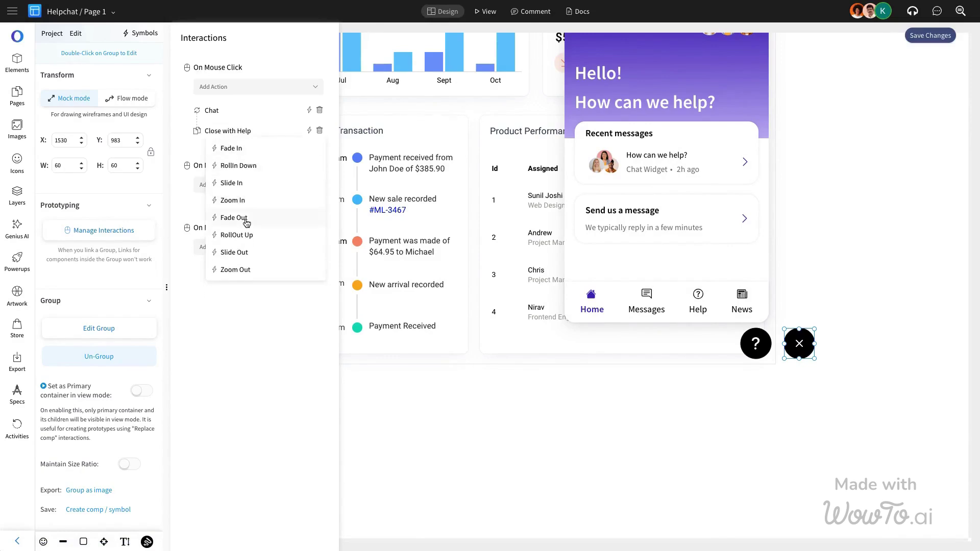
pyautogui.click(244, 218)
pyautogui.click(308, 110)
pyautogui.click(271, 129)
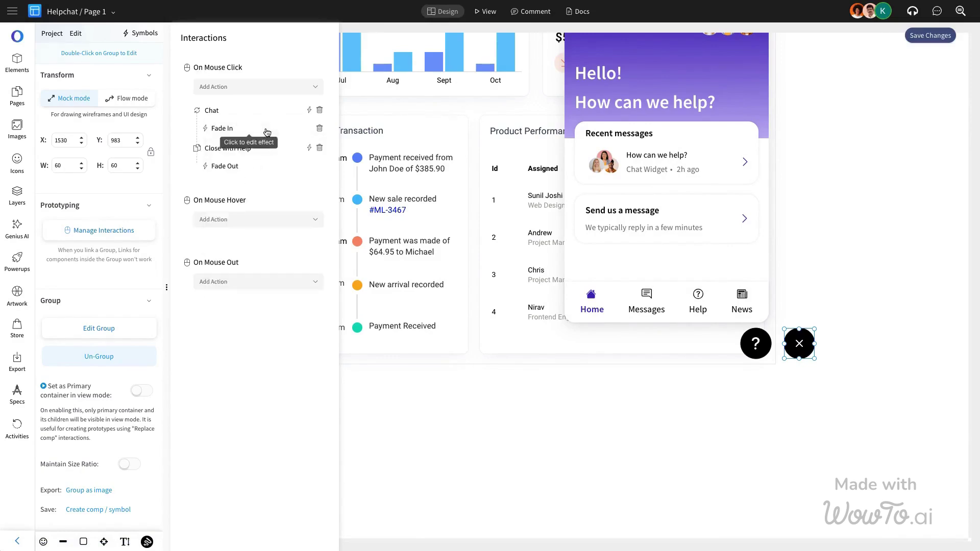
# Save the interactions, then hide the Close and Chat layers from the Layers list
pyautogui.click(926, 35)
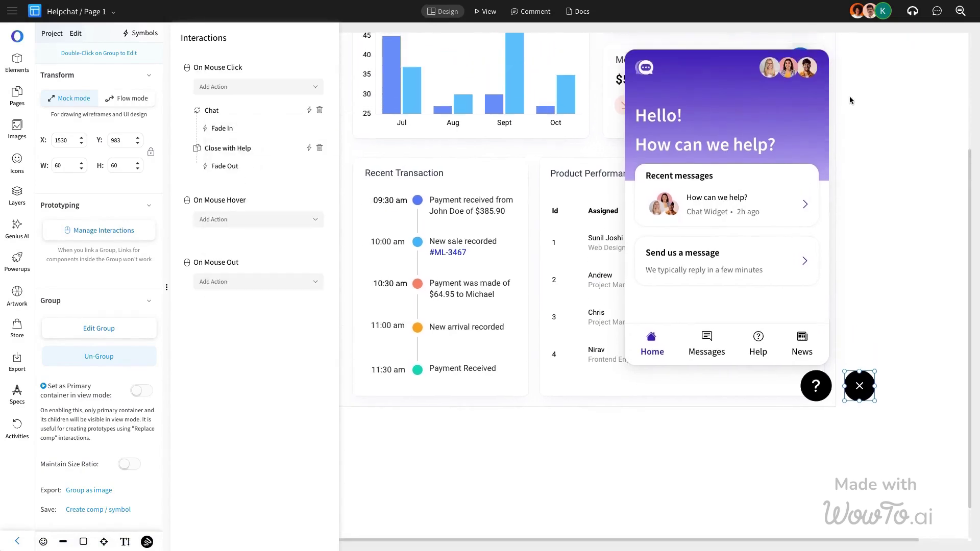
pyautogui.click(17, 194)
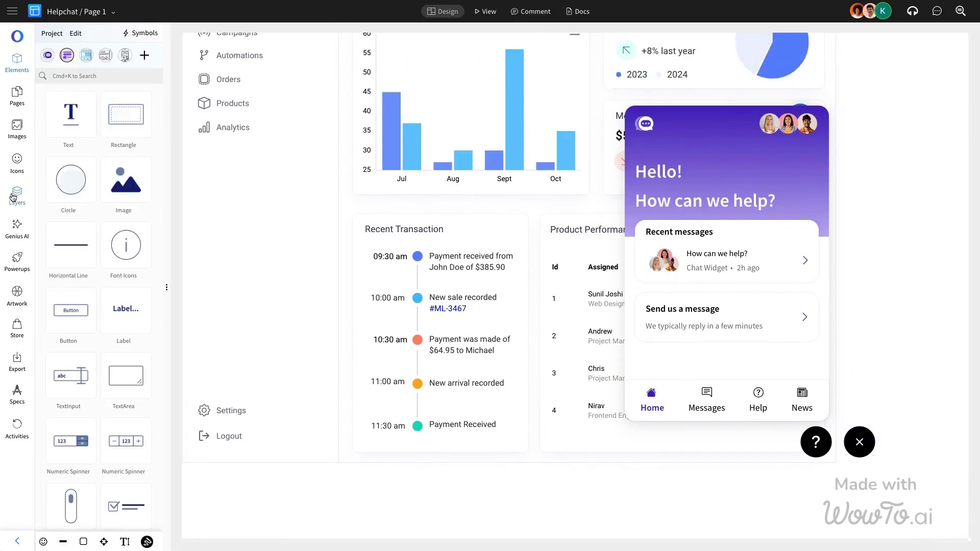
pyautogui.click(971, 70)
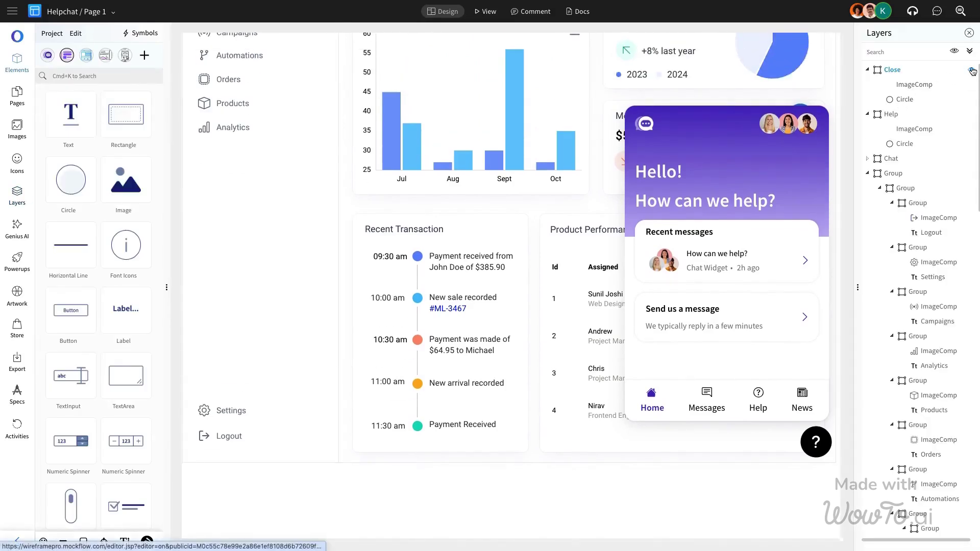
pyautogui.click(971, 160)
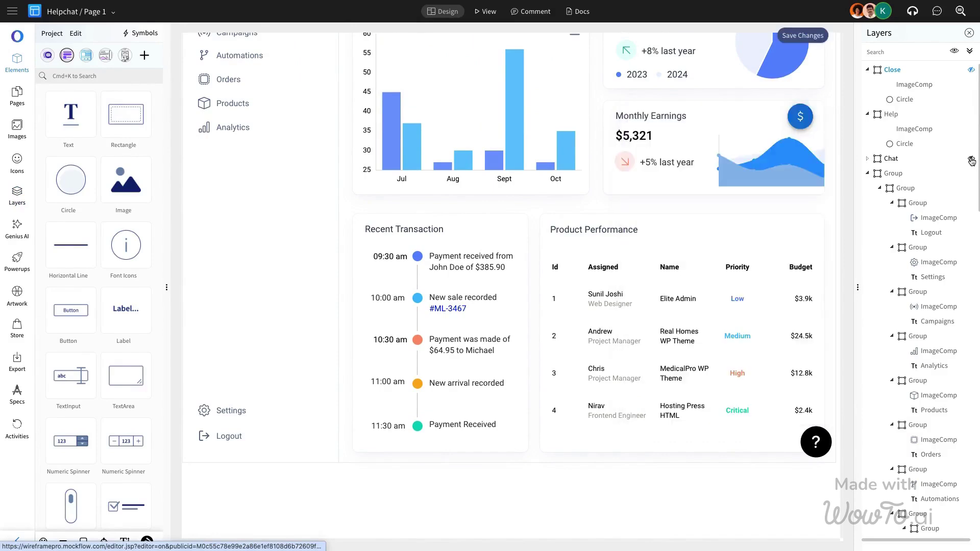
pyautogui.click(970, 33)
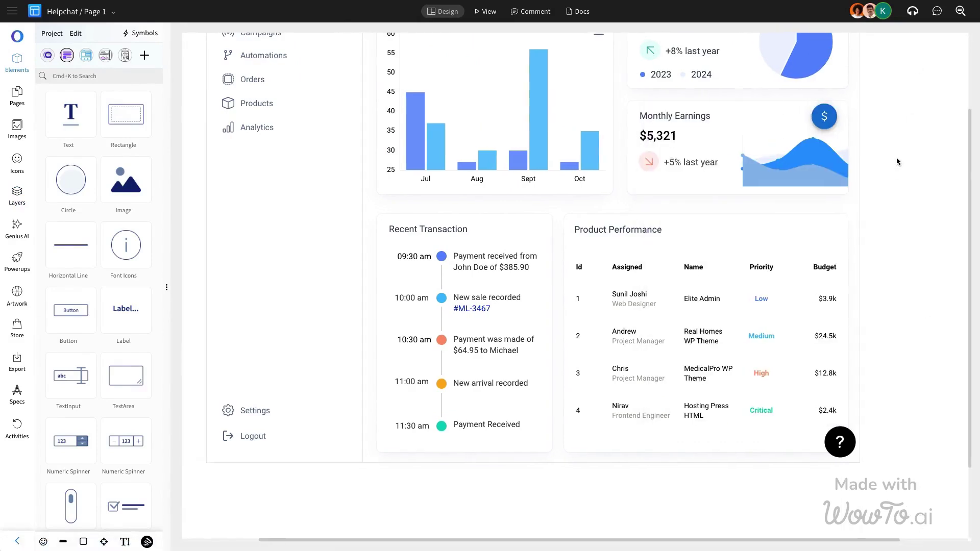
# Switch to View mode and click the help button six times, toggling the chat widget
pyautogui.click(489, 11)
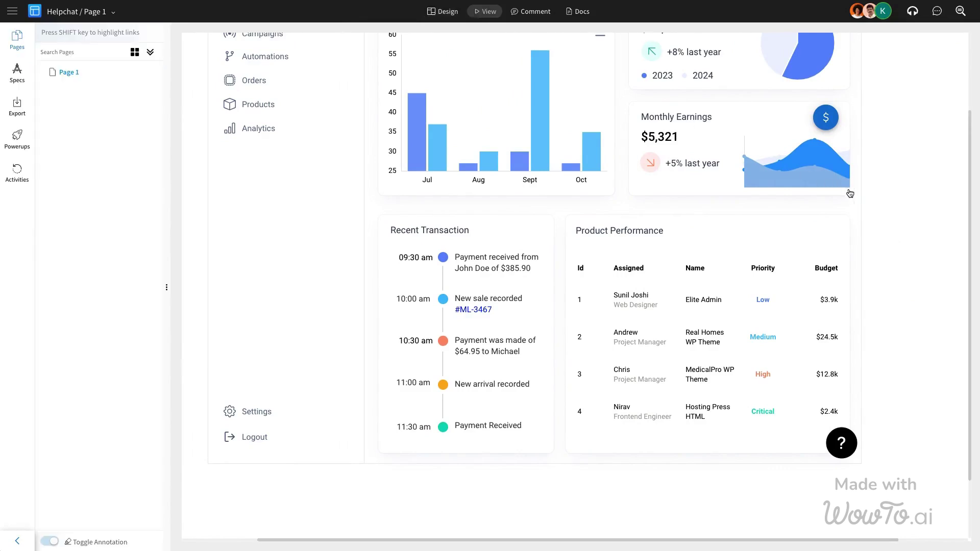
pyautogui.scroll(1, 849, 193)
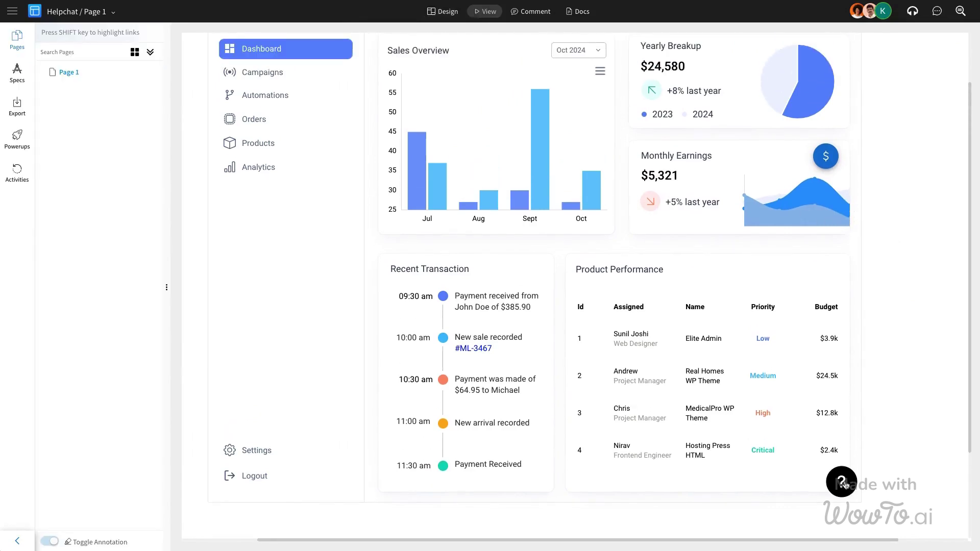
pyautogui.click(841, 481)
pyautogui.click(841, 483)
pyautogui.click(842, 484)
pyautogui.click(842, 483)
pyautogui.click(842, 483)
pyautogui.click(842, 484)
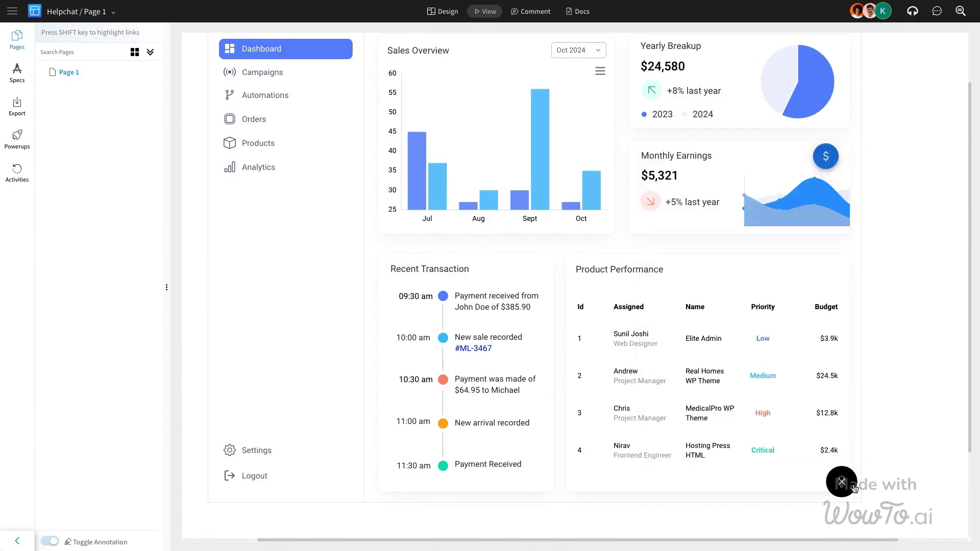